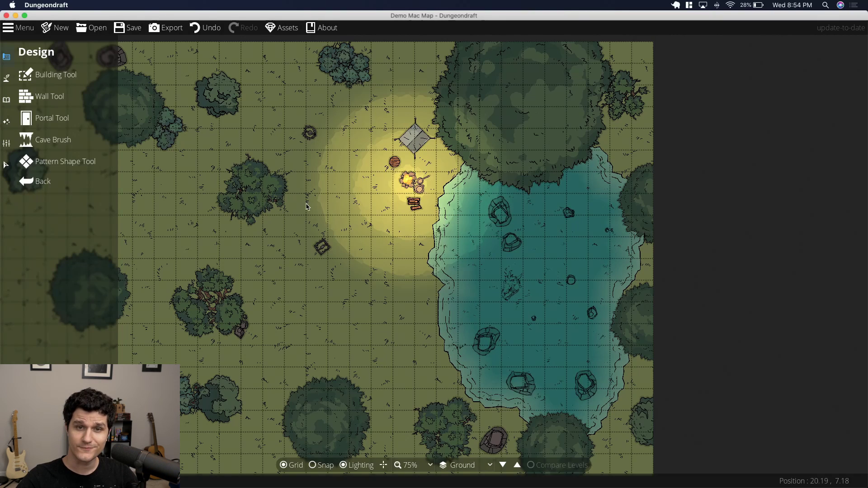
# Step: Move the barrel beside the campfire lower and shift the round trap slightly right
pyautogui.click(3, 174)
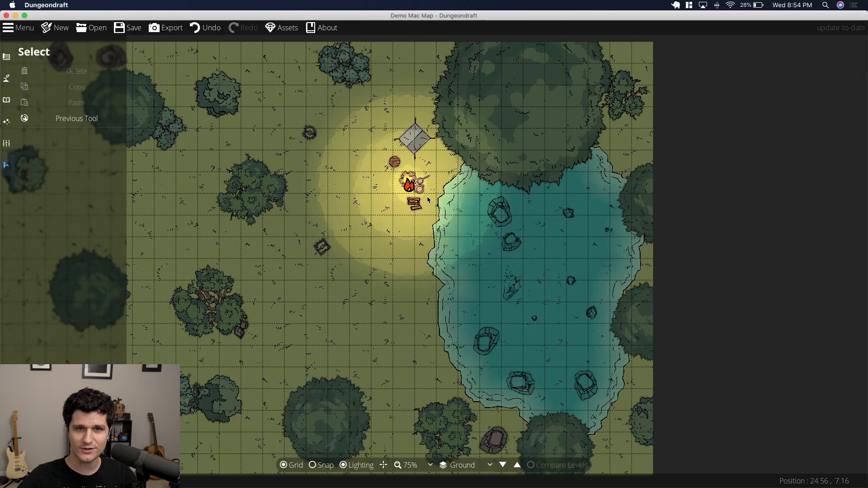
pyautogui.scroll(5, 543, 284)
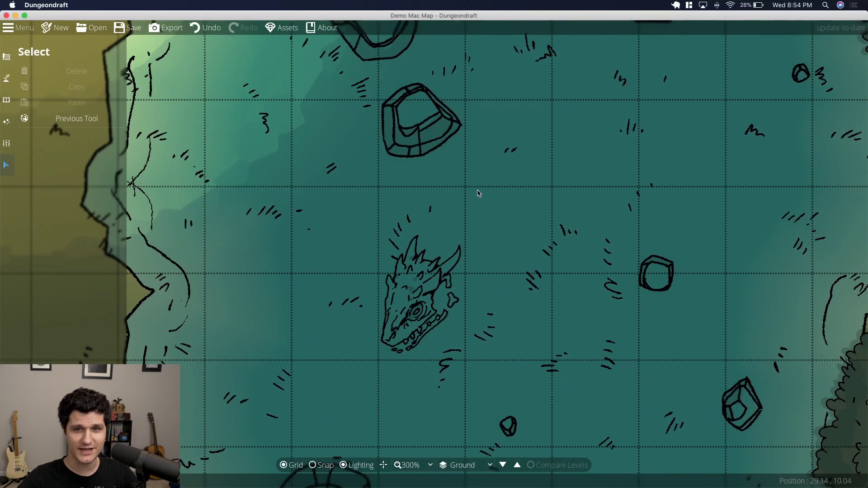
pyautogui.scroll(-1, 479, 194)
pyautogui.scroll(-3, 480, 193)
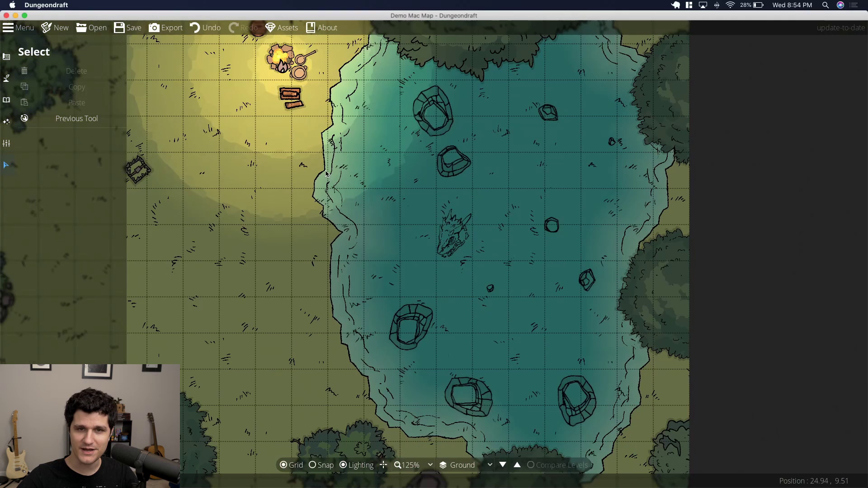
pyautogui.scroll(2, 449, 269)
pyautogui.scroll(2, 448, 268)
pyautogui.hscroll(-2, 448, 269)
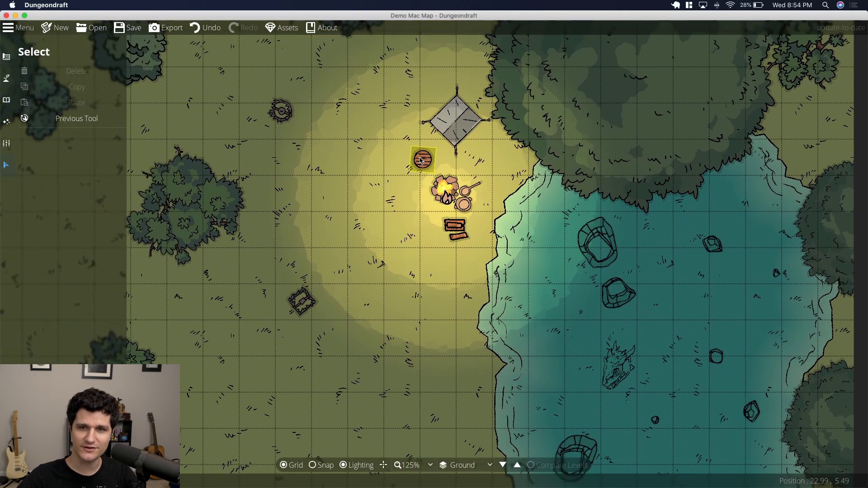
pyautogui.click(413, 145)
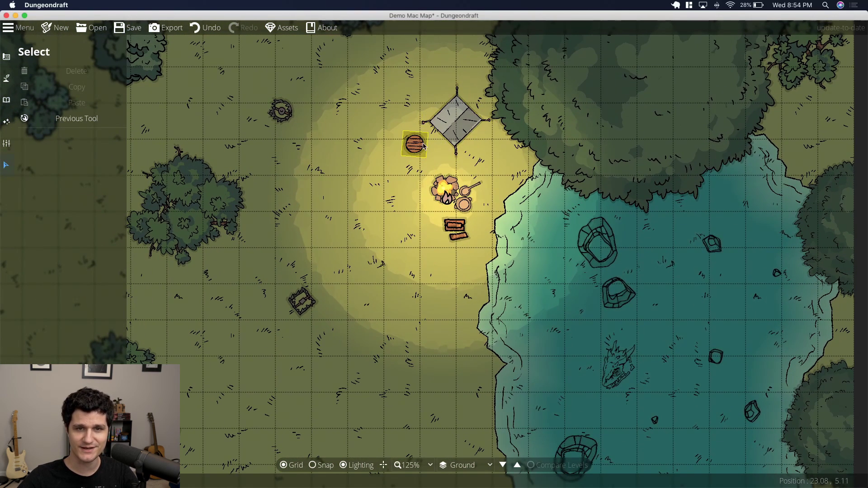
pyautogui.moveTo(413, 145); pyautogui.dragTo(422, 171)
pyautogui.moveTo(281, 111); pyautogui.dragTo(308, 114)
# Step: Check the light settings, then paint extra water along the pond's left shore with the Water Brush
pyautogui.click(6, 121)
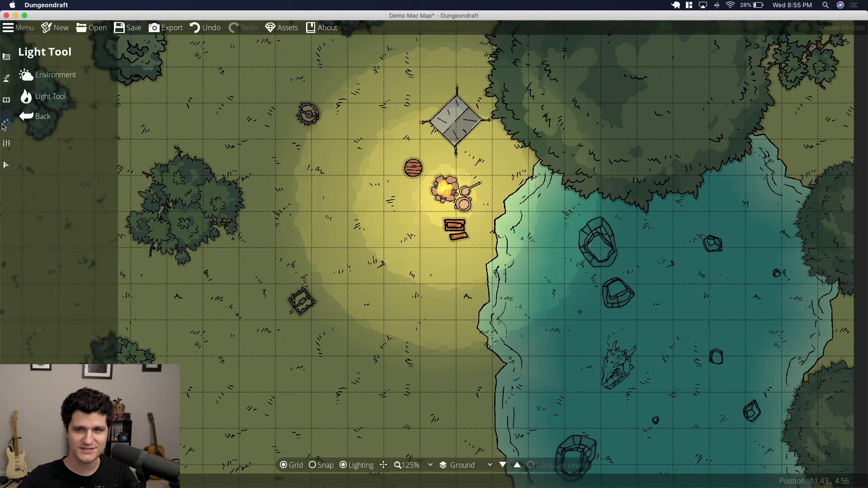
pyautogui.click(50, 96)
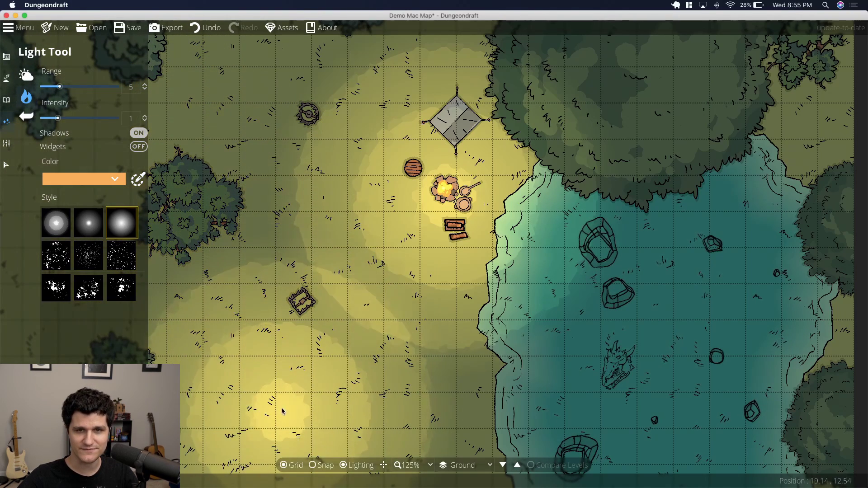
pyautogui.click(6, 78)
pyautogui.click(40, 95)
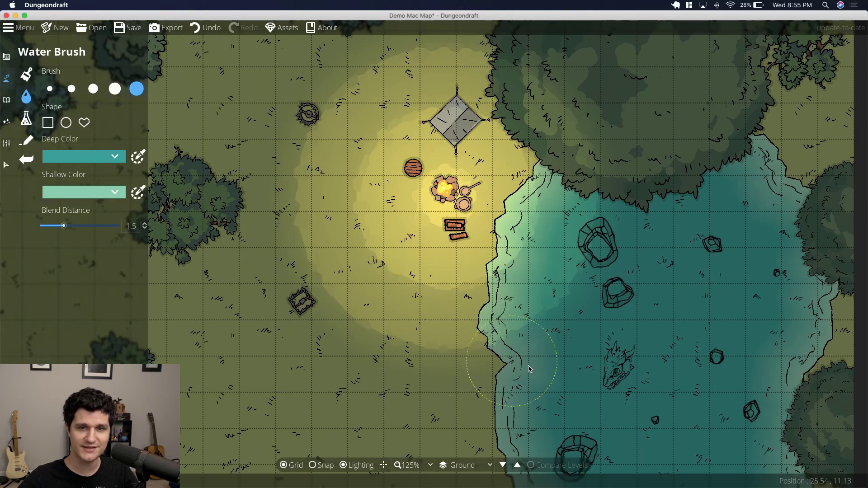
pyautogui.moveTo(529, 375)
pyautogui.mouseDown()
pyautogui.moveTo(506, 352)
pyautogui.moveTo(467, 375)
pyautogui.mouseUp()
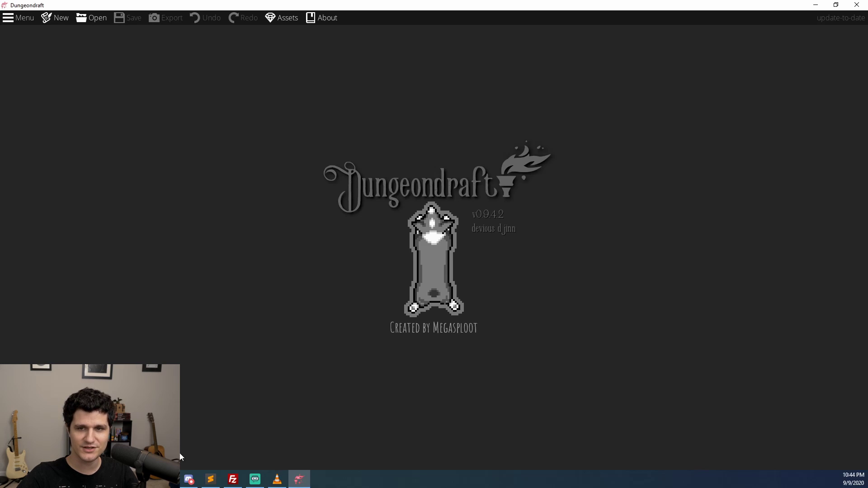
pyautogui.click(167, 479)
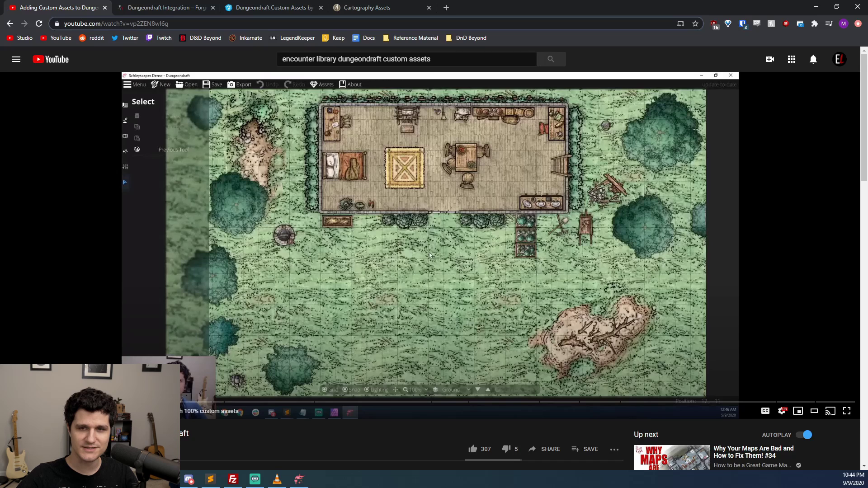
pyautogui.click(170, 10)
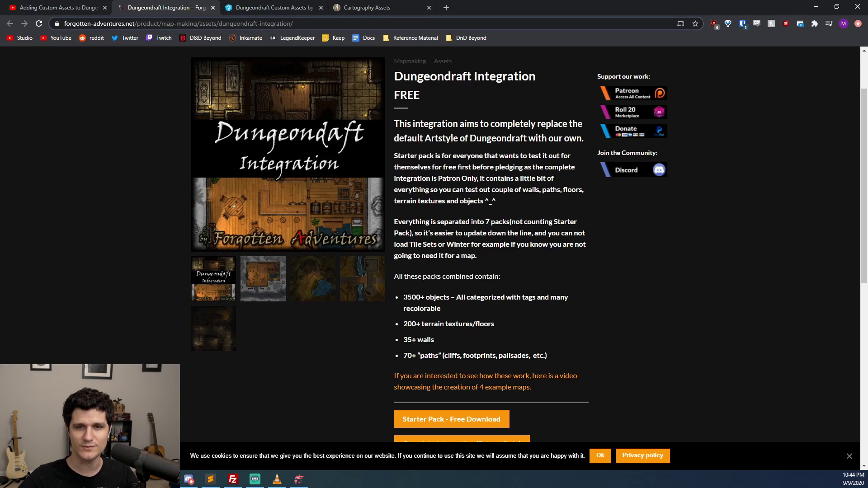
pyautogui.moveTo(403, 297); pyautogui.dragTo(460, 322)
pyautogui.click(461, 319)
pyautogui.click(271, 7)
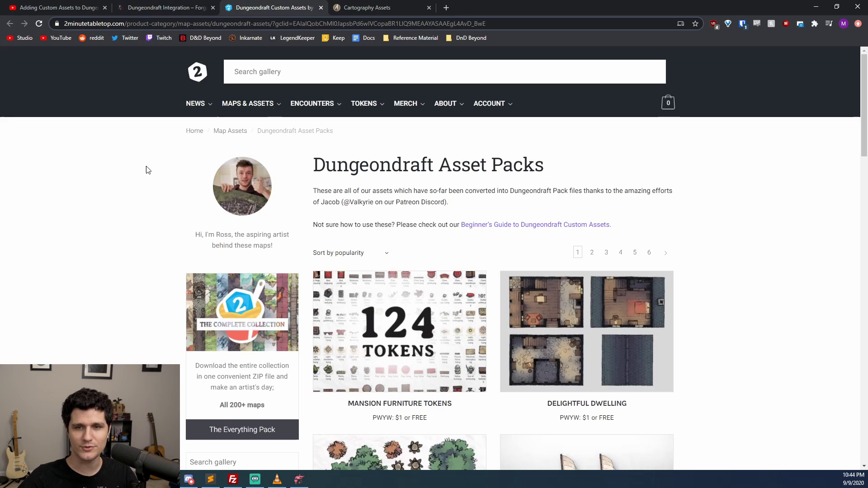
pyautogui.scroll(-9, 116, 178)
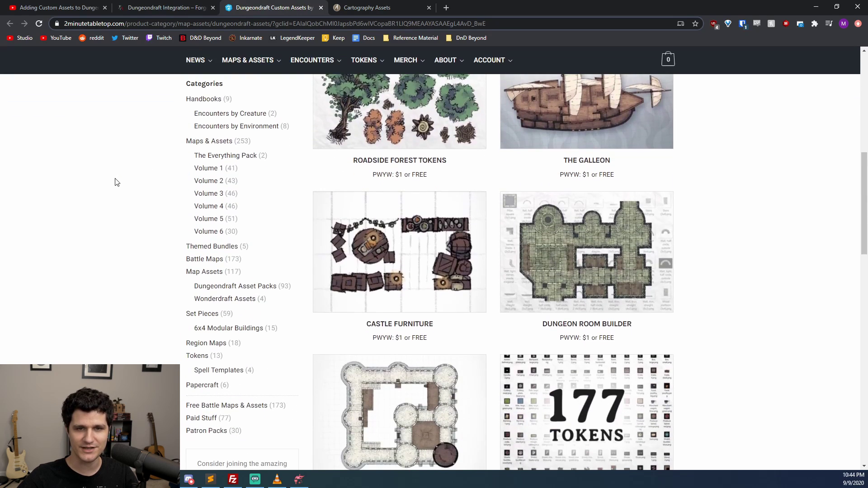
pyautogui.scroll(-5, 117, 182)
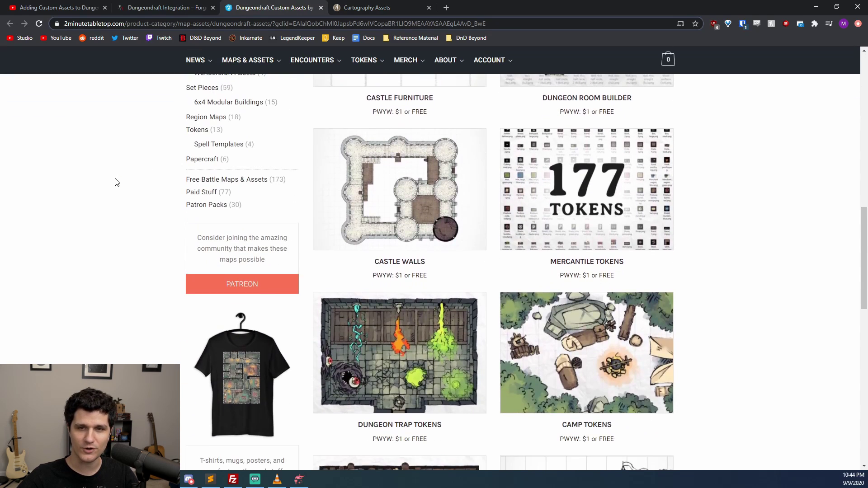
pyautogui.scroll(-4, 116, 182)
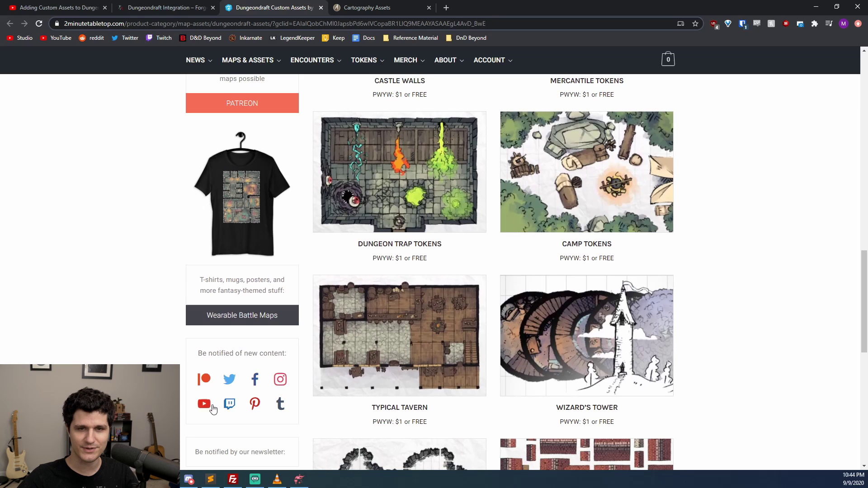
pyautogui.click(299, 477)
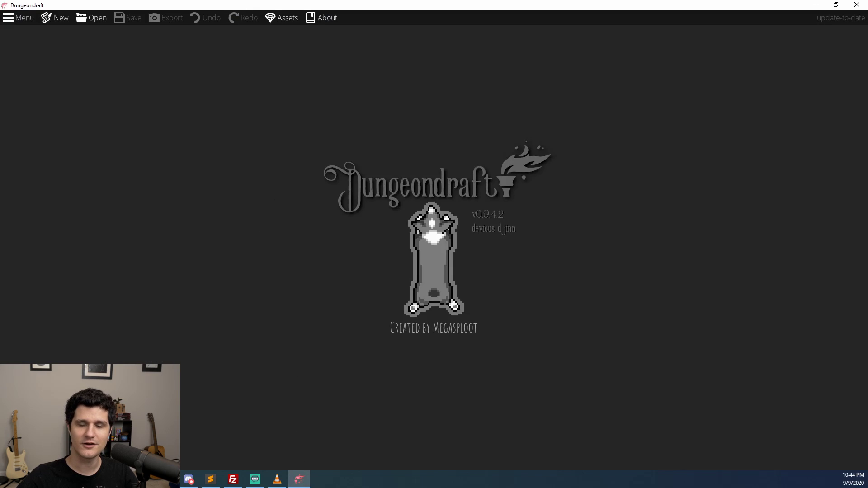
# Step: Point the Assets Folder at the DungeonDraft Custom Assets folder and accept the enabled packs
pyautogui.click(166, 479)
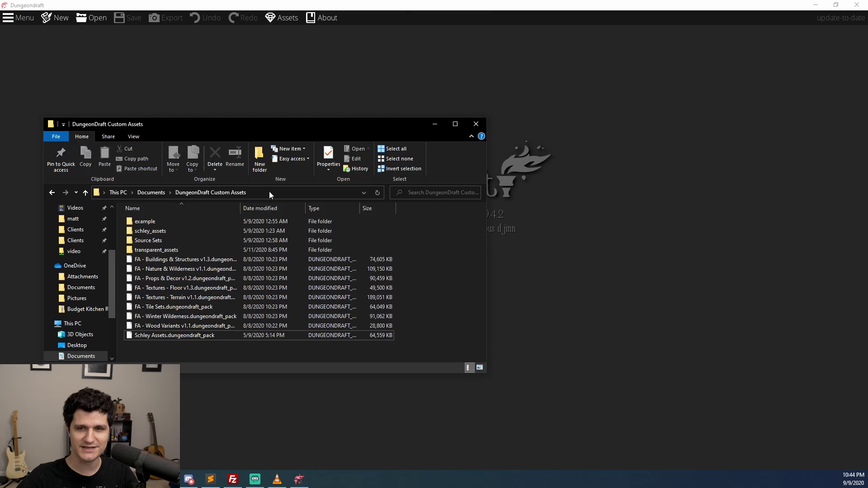
pyautogui.click(272, 193)
pyautogui.click(623, 186)
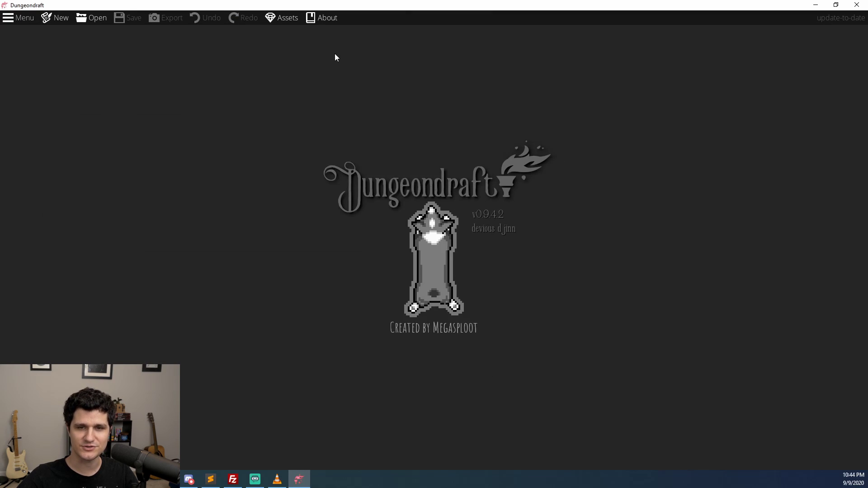
pyautogui.click(281, 21)
pyautogui.moveTo(505, 136); pyautogui.dragTo(261, 135)
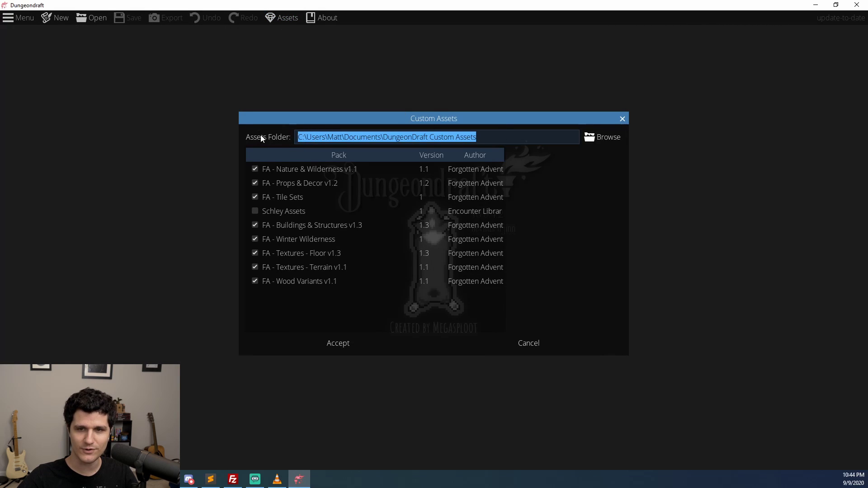
pyautogui.click(348, 345)
# Step: Start a new map and open the Object Tool's asset library
pyautogui.click(61, 18)
pyautogui.click(381, 302)
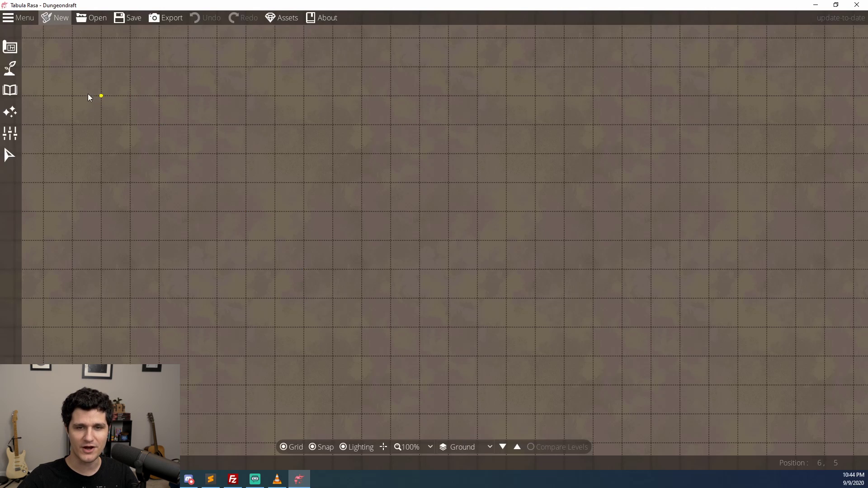
pyautogui.click(10, 90)
pyautogui.click(39, 66)
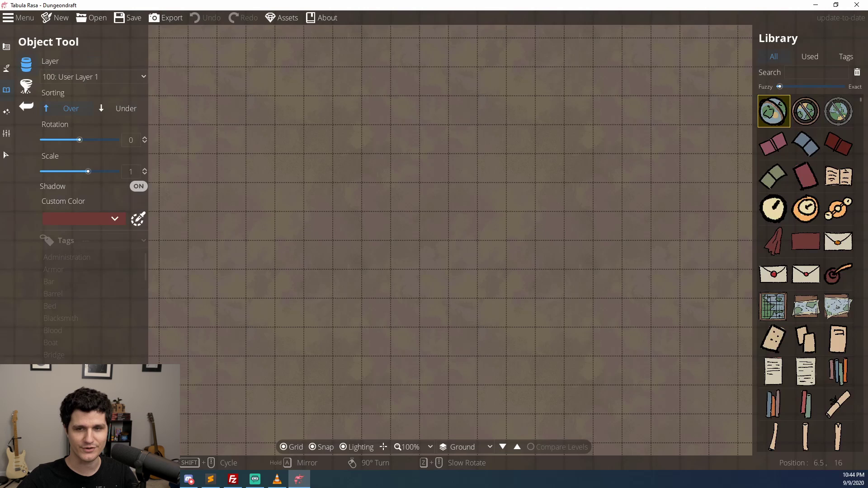
# Step: Browse the Dungeondraft assets category on the Cartography Assets site
pyautogui.click(170, 479)
pyautogui.click(388, 8)
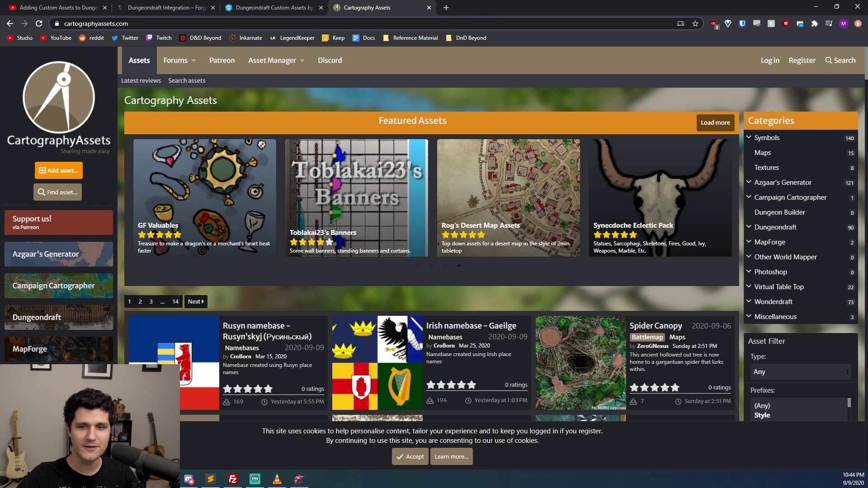
pyautogui.click(101, 325)
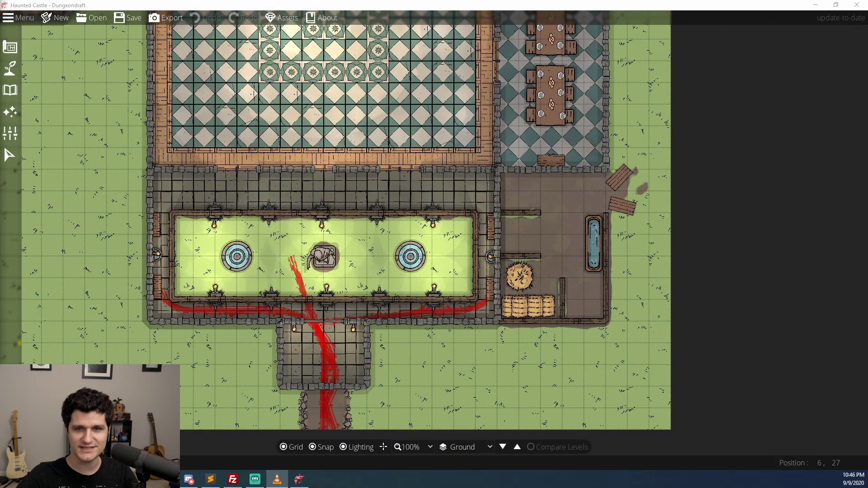
# Step: In Change Map Size, set bottom to +2 tiles and right to -2 tiles, then apply
pyautogui.click(22, 20)
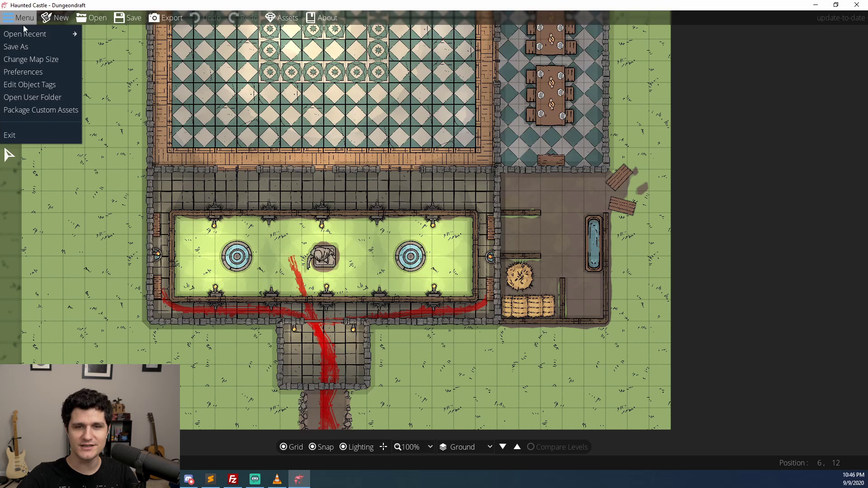
pyautogui.click(28, 61)
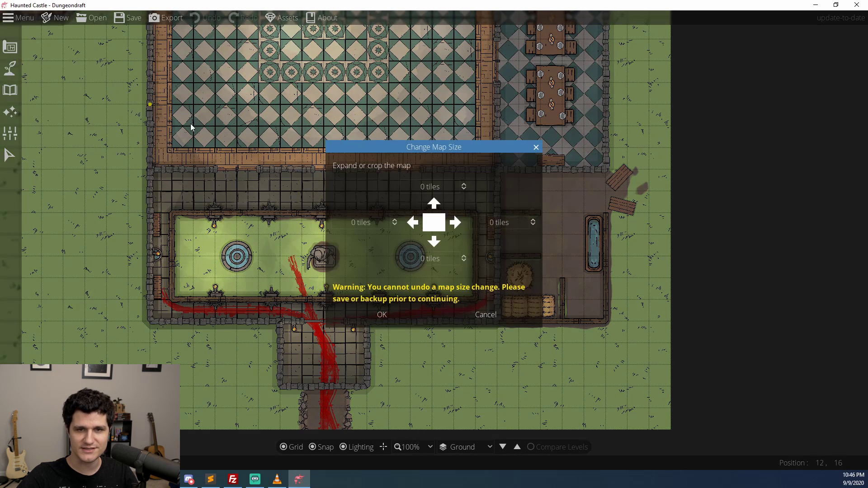
pyautogui.doubleClick(464, 256)
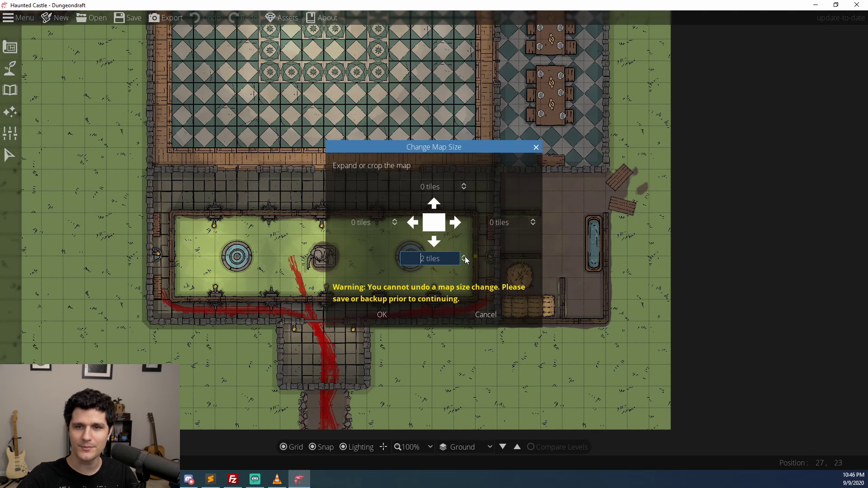
pyautogui.click(532, 225)
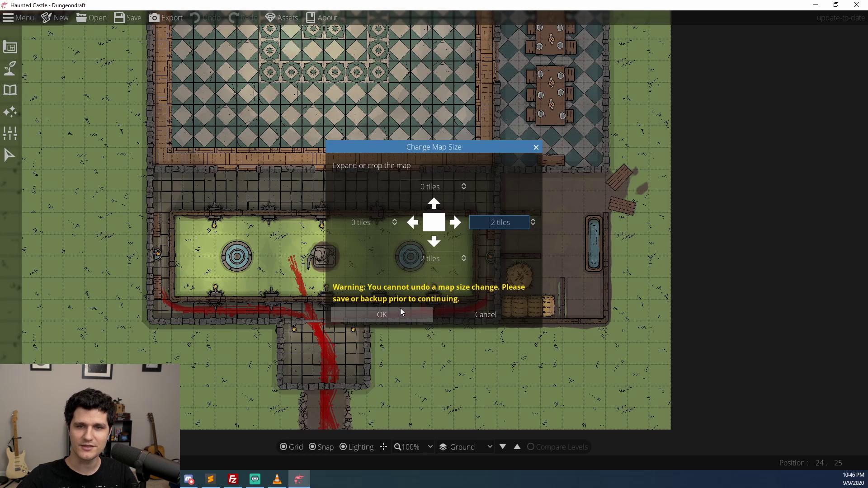
pyautogui.doubleClick(446, 257)
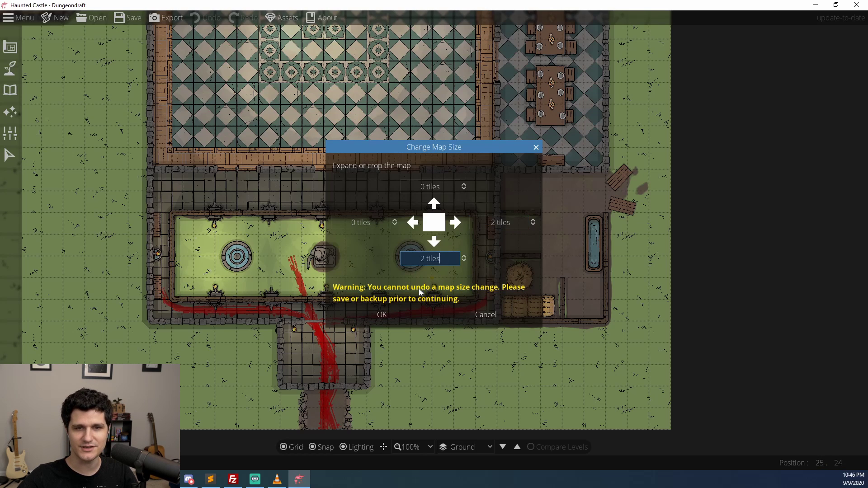
pyautogui.click(384, 314)
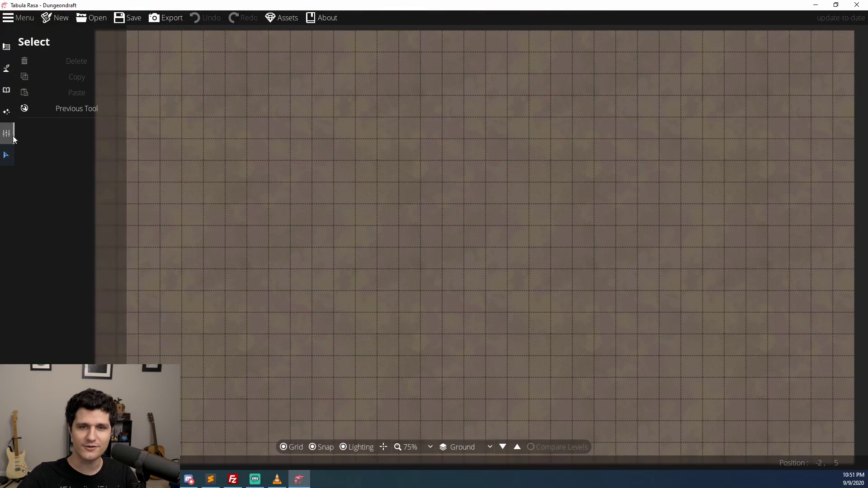
# Step: Trace the Redbrand Hideout image (lmop04) from Downloads at scale 1.54 and 0.5 opacity
pyautogui.click(10, 135)
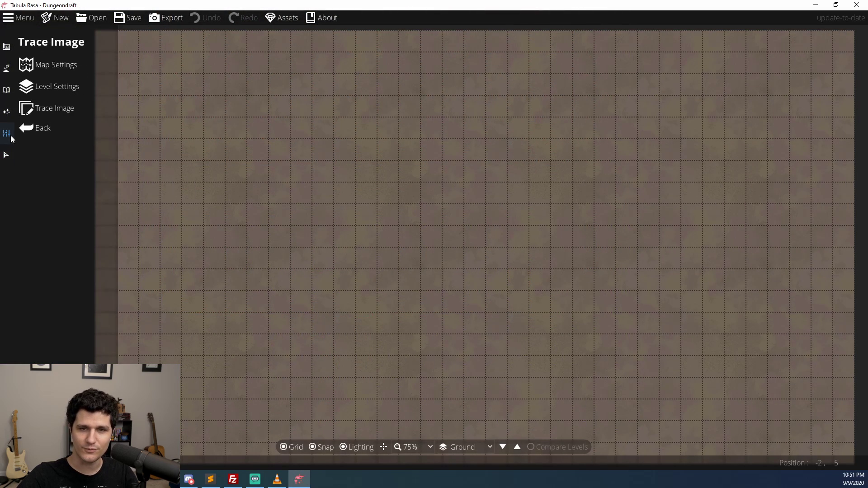
pyautogui.click(52, 104)
pyautogui.click(136, 78)
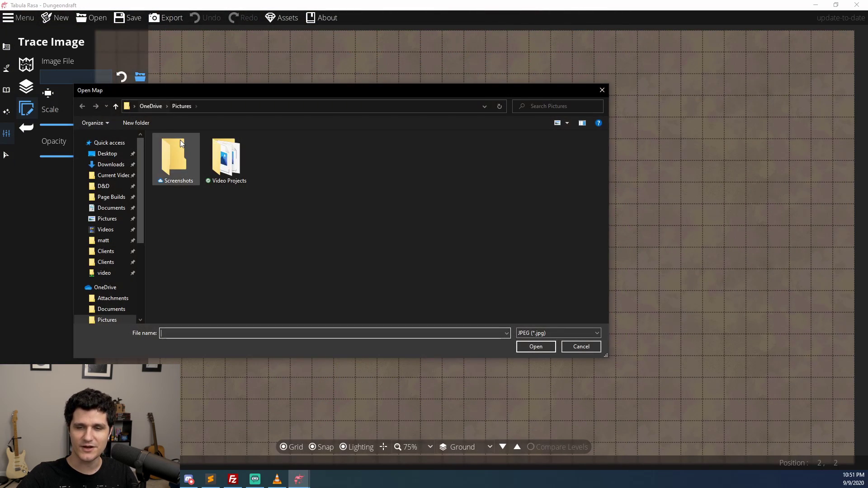
pyautogui.click(111, 164)
pyautogui.doubleClick(180, 161)
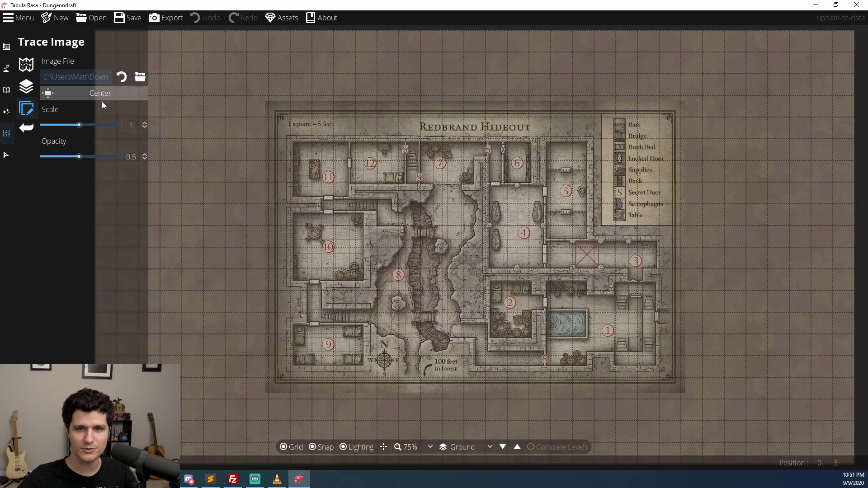
pyautogui.moveTo(76, 125)
pyautogui.mouseDown()
pyautogui.moveTo(101, 126)
pyautogui.moveTo(86, 126)
pyautogui.mouseUp()
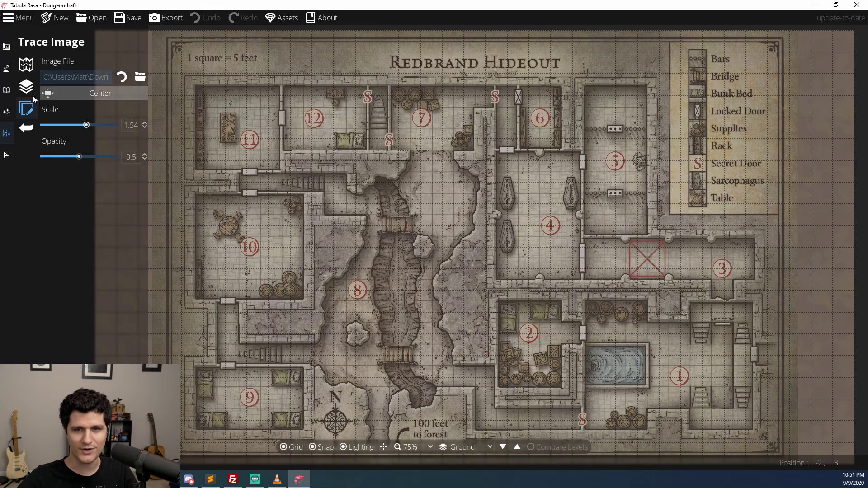
pyautogui.click(6, 47)
pyautogui.click(30, 68)
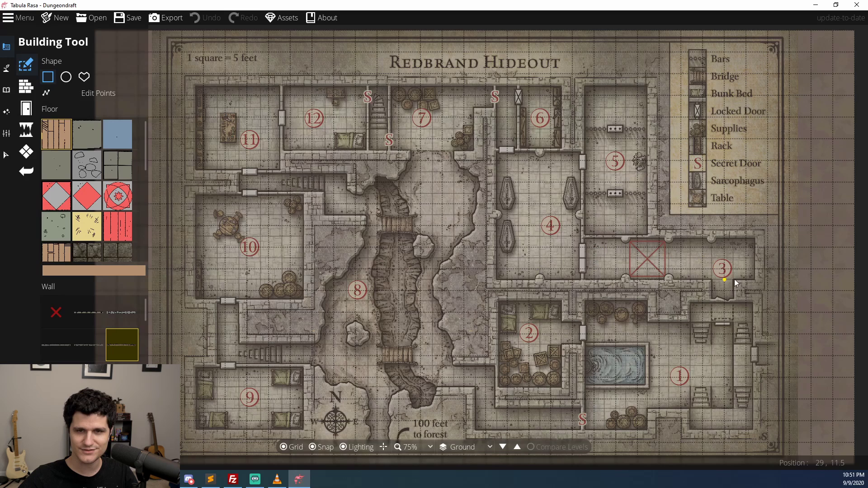
# Step: Draw wooden-floor rooms over hideout rooms 3, 4, 1 and the pool area
pyautogui.moveTo(758, 282)
pyautogui.mouseDown()
pyautogui.moveTo(584, 238)
pyautogui.moveTo(617, 221)
pyautogui.moveTo(649, 90)
pyautogui.mouseUp()
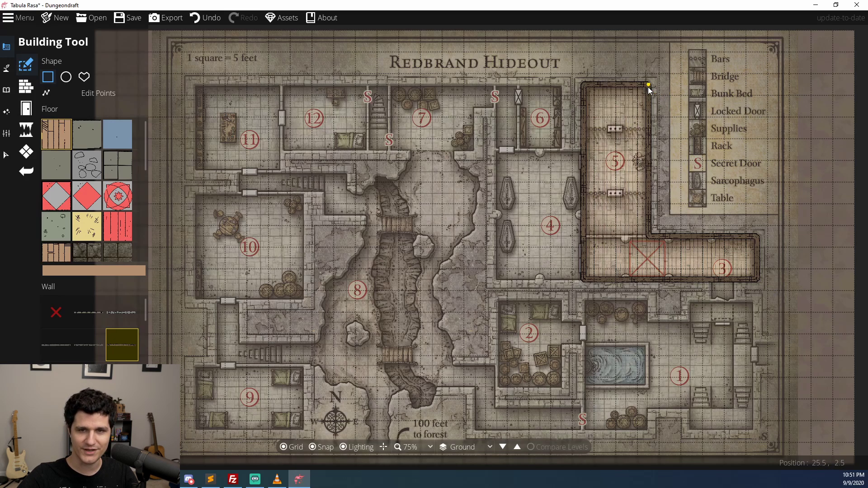
pyautogui.moveTo(499, 159)
pyautogui.mouseDown()
pyautogui.moveTo(582, 250)
pyautogui.moveTo(592, 289)
pyautogui.mouseUp()
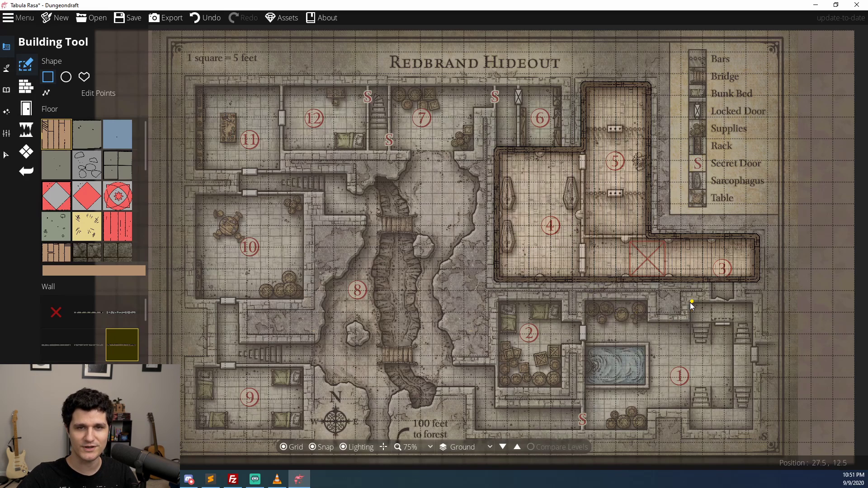
pyautogui.moveTo(690, 303)
pyautogui.mouseDown()
pyautogui.moveTo(769, 432)
pyautogui.moveTo(734, 427)
pyautogui.moveTo(647, 344)
pyautogui.moveTo(649, 324)
pyautogui.mouseUp()
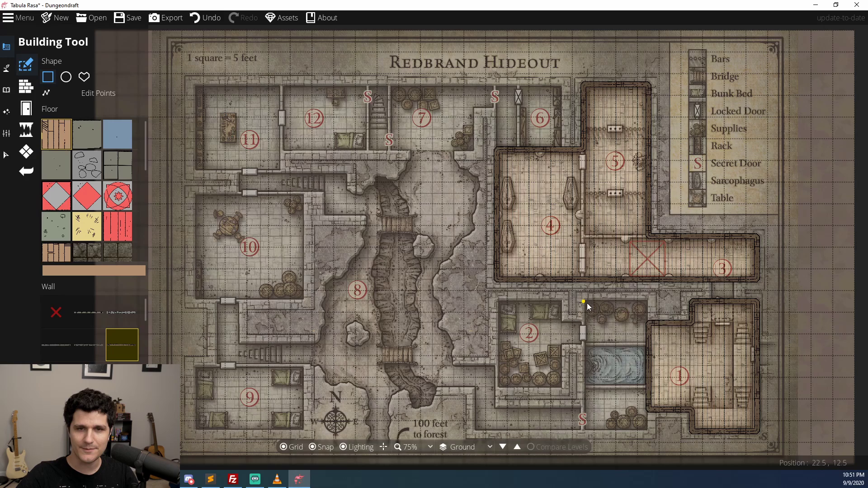
pyautogui.moveTo(588, 307); pyautogui.dragTo(647, 430)
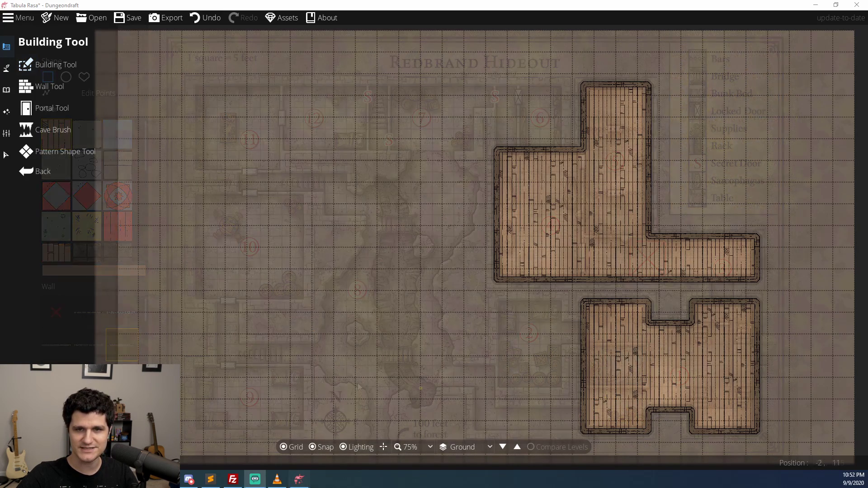
pyautogui.click(68, 154)
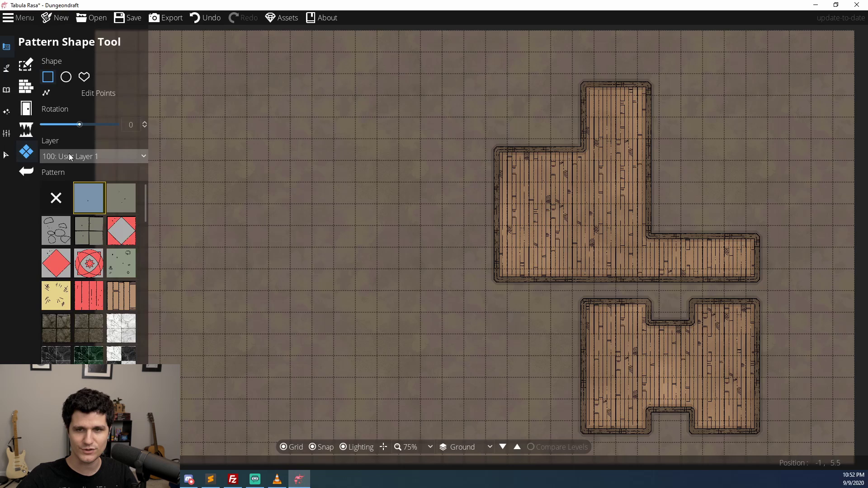
# Step: Draw a square stone-tile patch and move it into the upper building's main room
pyautogui.moveTo(257, 139); pyautogui.dragTo(411, 267)
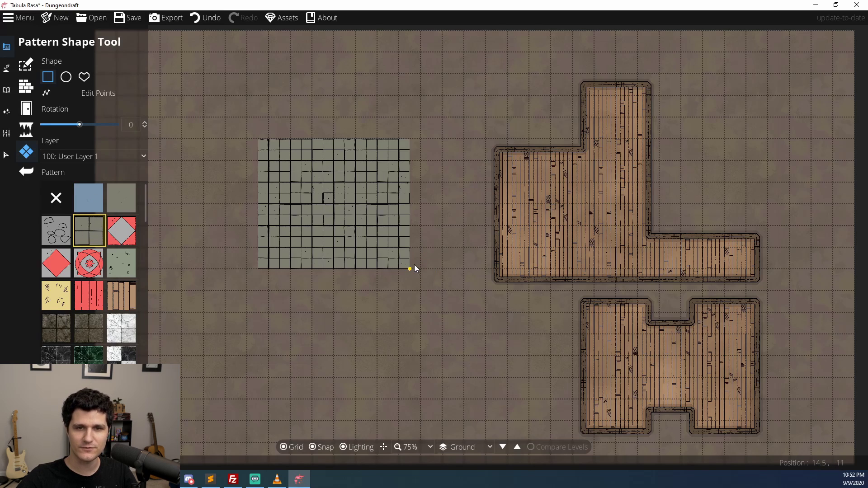
pyautogui.moveTo(366, 204); pyautogui.dragTo(430, 268)
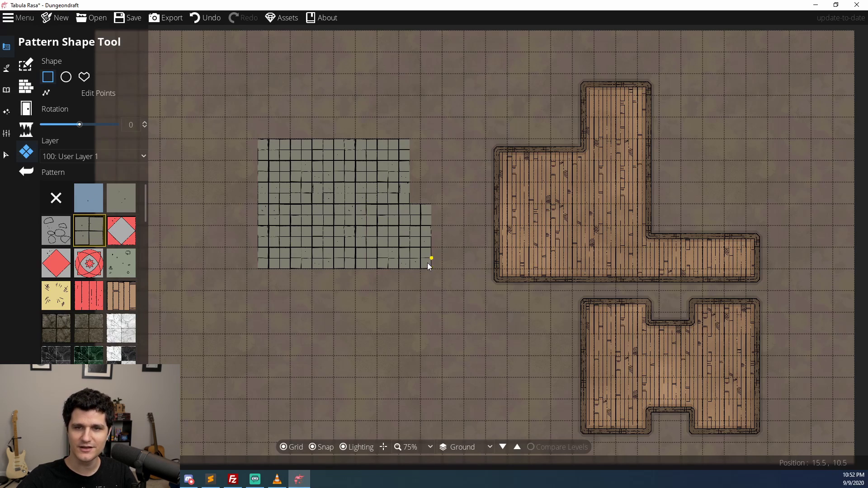
pyautogui.hotkey('ctrl', 'z')
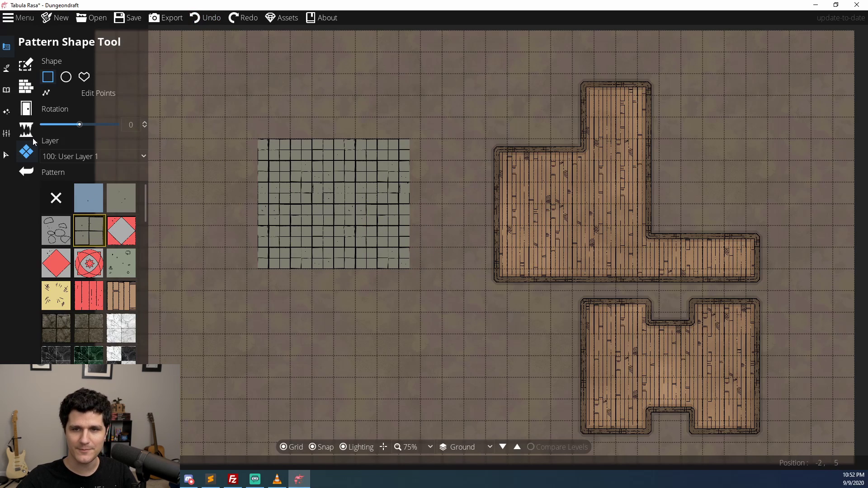
pyautogui.click(6, 155)
pyautogui.moveTo(330, 182); pyautogui.dragTo(571, 204)
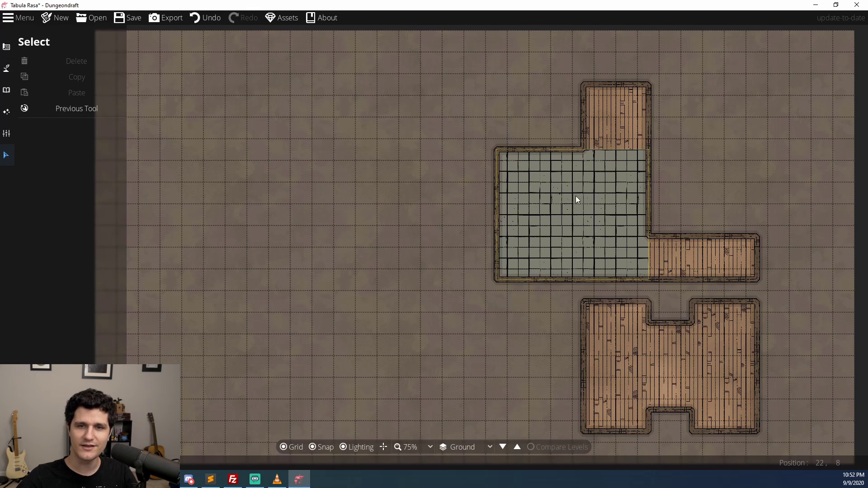
# Step: Try diamond and rosette tile patterns on the stone patch
pyautogui.click(623, 154)
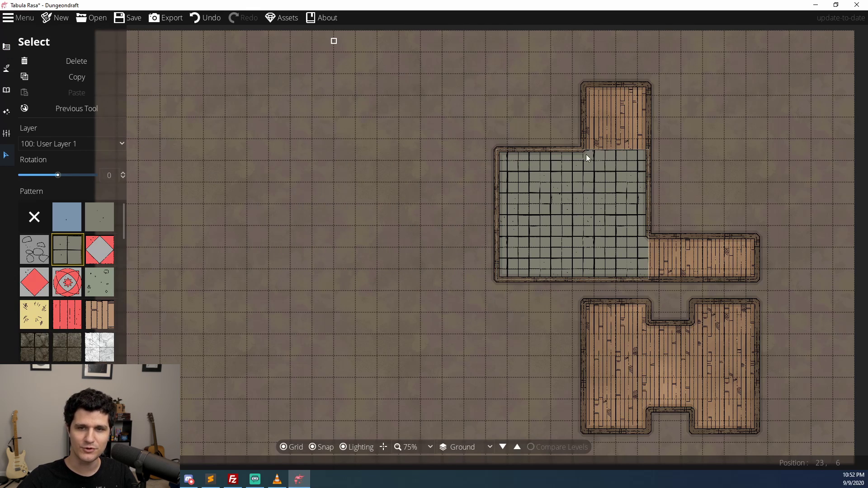
pyautogui.click(98, 249)
pyautogui.click(77, 293)
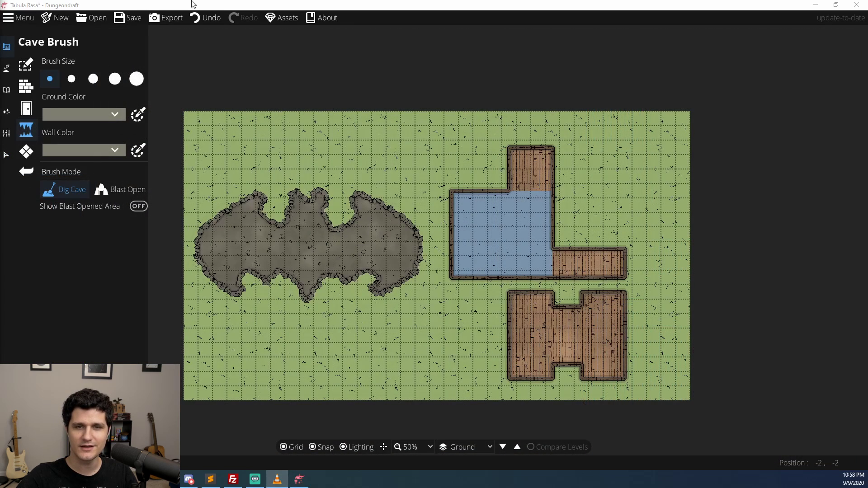
# Step: Blast open the cave's upper-left and lower-right walls and show the red blast hatching
pyautogui.click(206, 4)
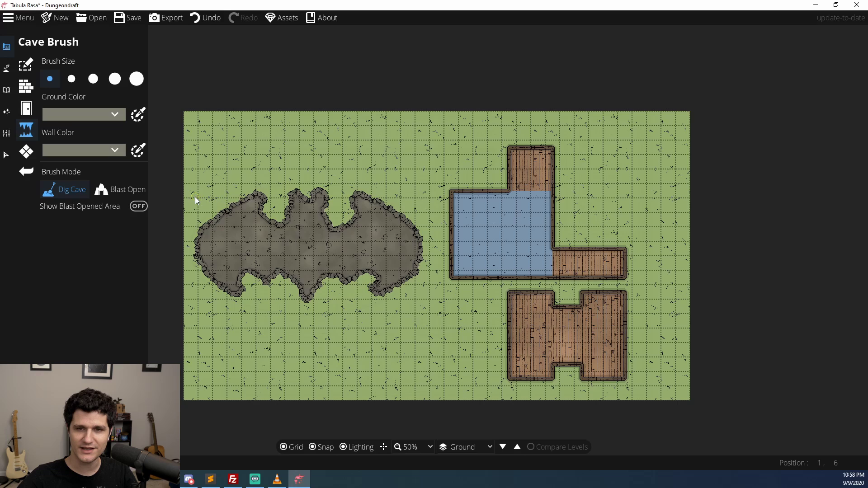
pyautogui.click(146, 192)
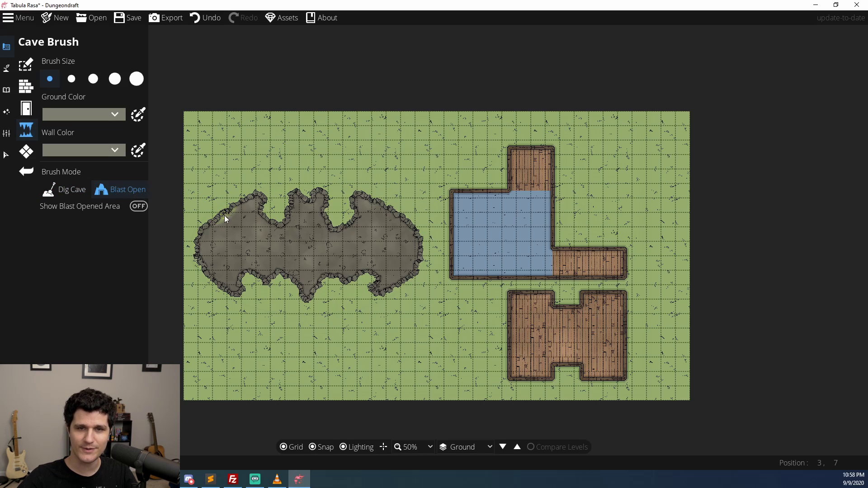
pyautogui.moveTo(230, 207); pyautogui.dragTo(226, 221)
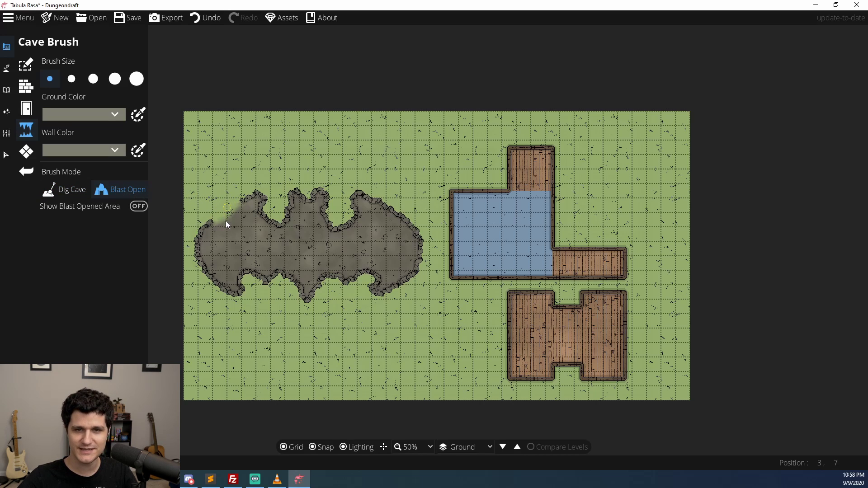
pyautogui.click(140, 206)
pyautogui.click(139, 207)
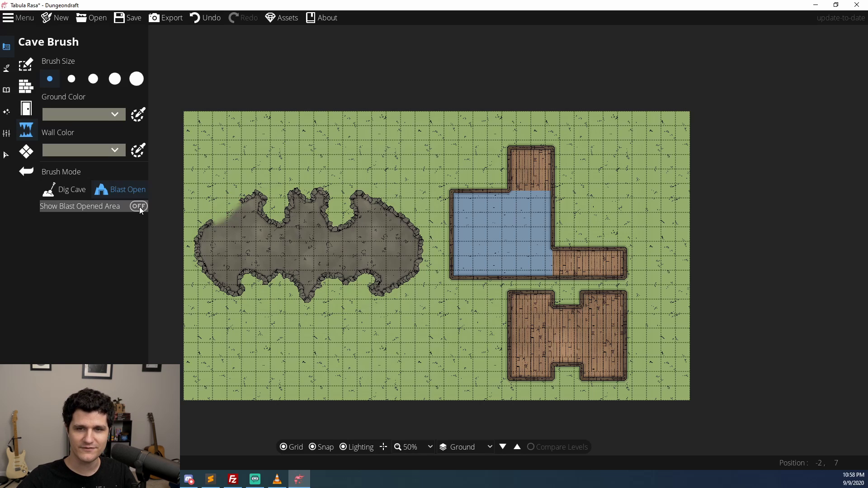
pyautogui.moveTo(408, 279); pyautogui.dragTo(409, 278)
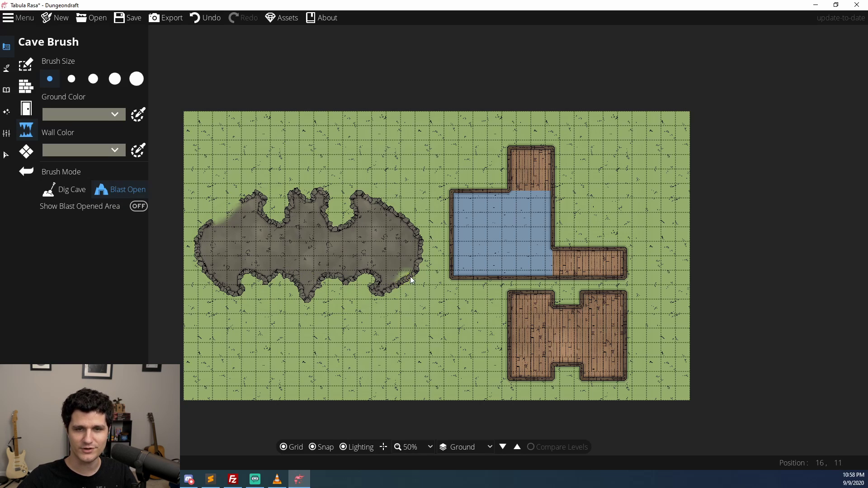
pyautogui.click(138, 206)
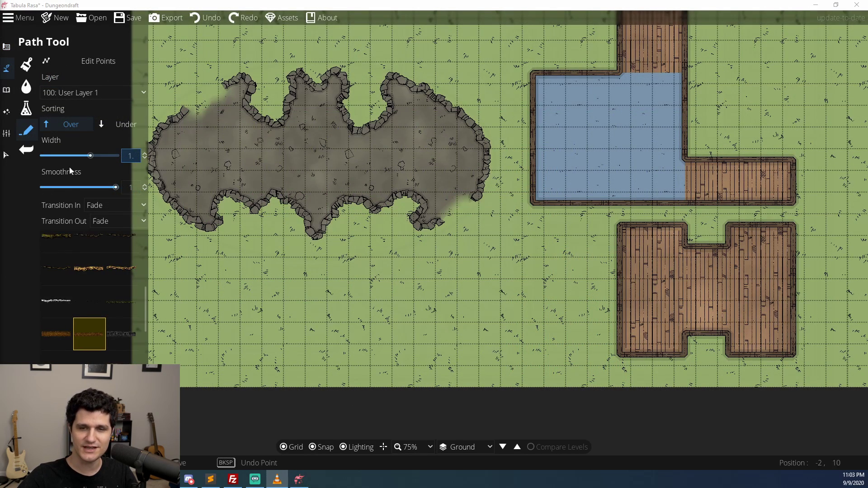
# Step: Draw a 1.3-wide dirt path from the cave's lower-right edge south to the map edge
pyautogui.click(135, 156)
pyautogui.write('.3')
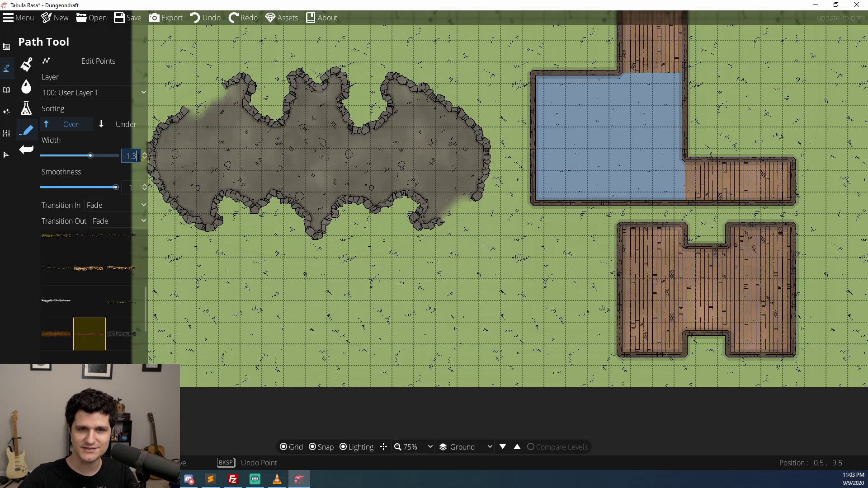
pyautogui.click(442, 192)
pyautogui.click(493, 260)
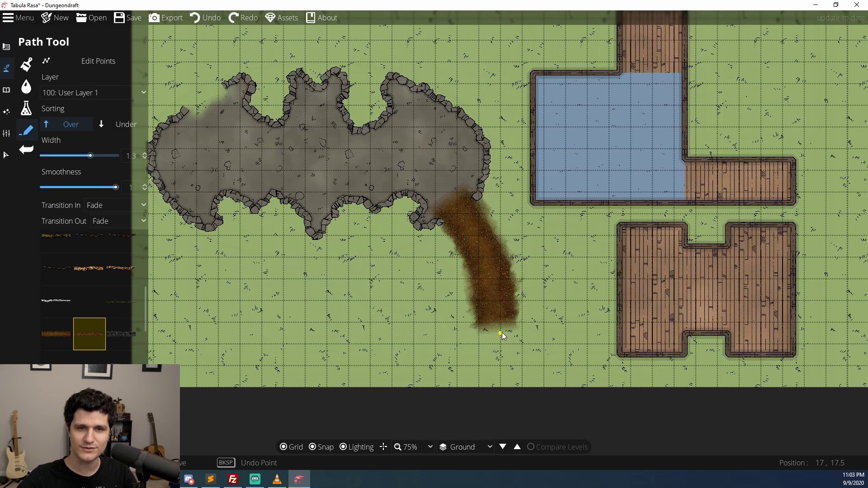
pyautogui.rightClick(504, 424)
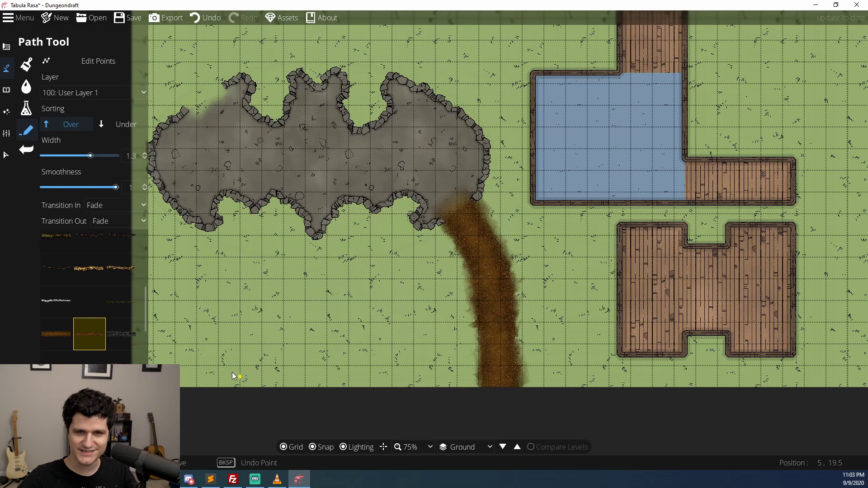
pyautogui.scroll(5, 129, 326)
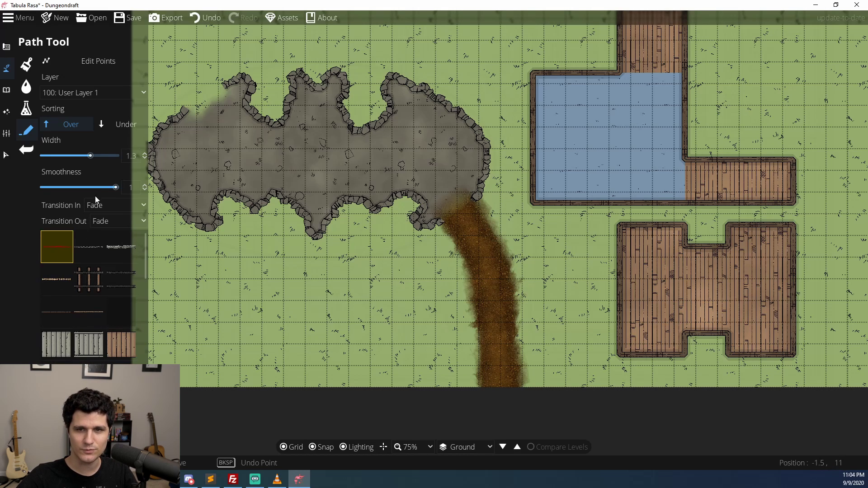
# Step: Draw a thin 0.24-wide red path curving toward the lower left
pyautogui.moveTo(95, 156); pyautogui.dragTo(60, 156)
pyautogui.click(466, 252)
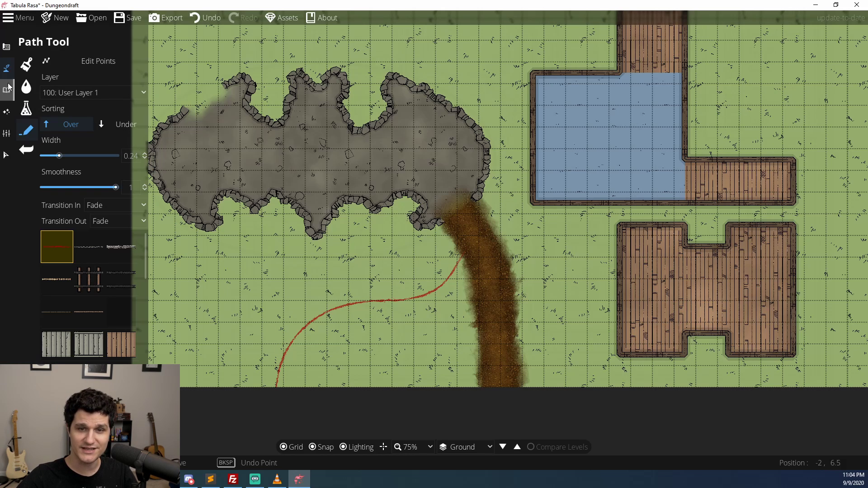
pyautogui.click(7, 69)
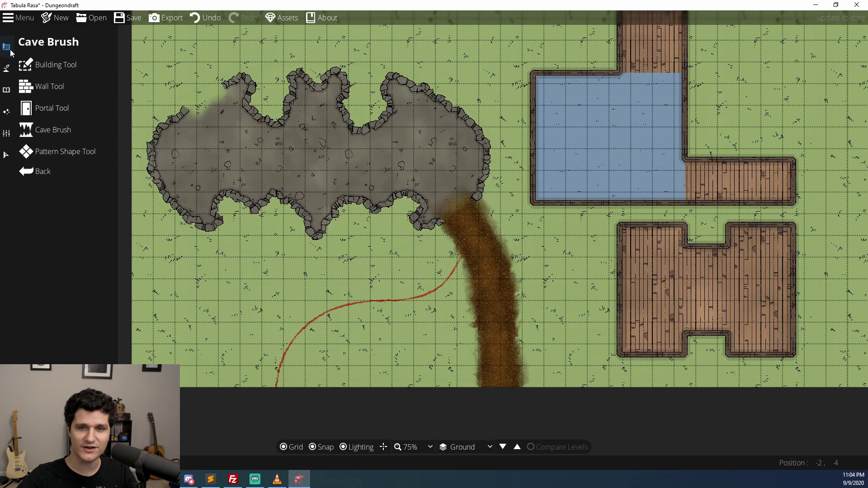
# Step: Search the object library for 'chair' with the search slider set to Exact
pyautogui.click(6, 90)
pyautogui.click(41, 62)
pyautogui.click(812, 73)
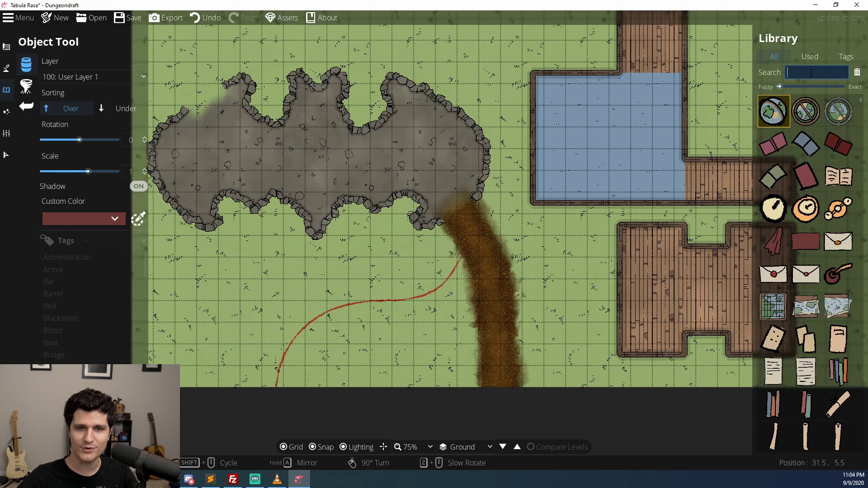
pyautogui.write('chair')
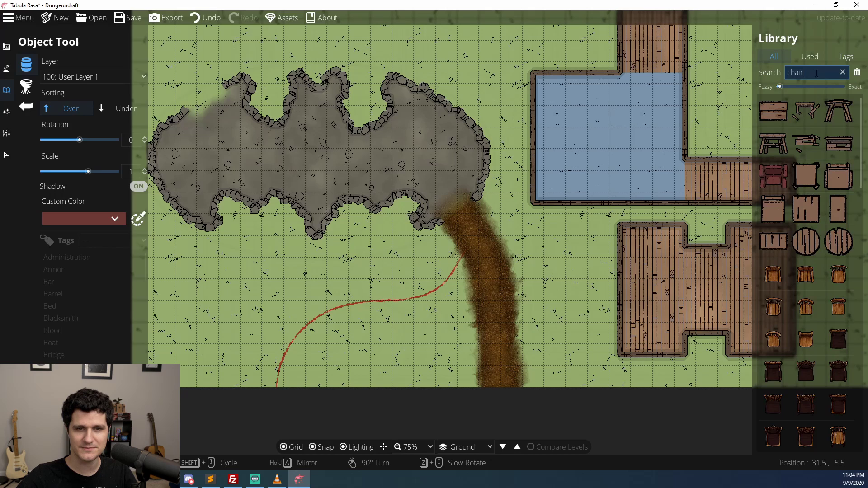
pyautogui.moveTo(779, 86); pyautogui.dragTo(841, 87)
pyautogui.click(816, 71)
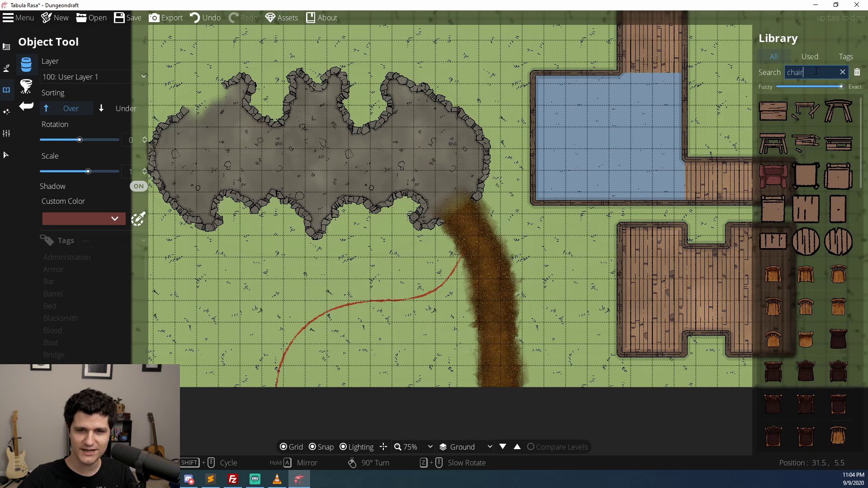
pyautogui.scroll(-5, 829, 156)
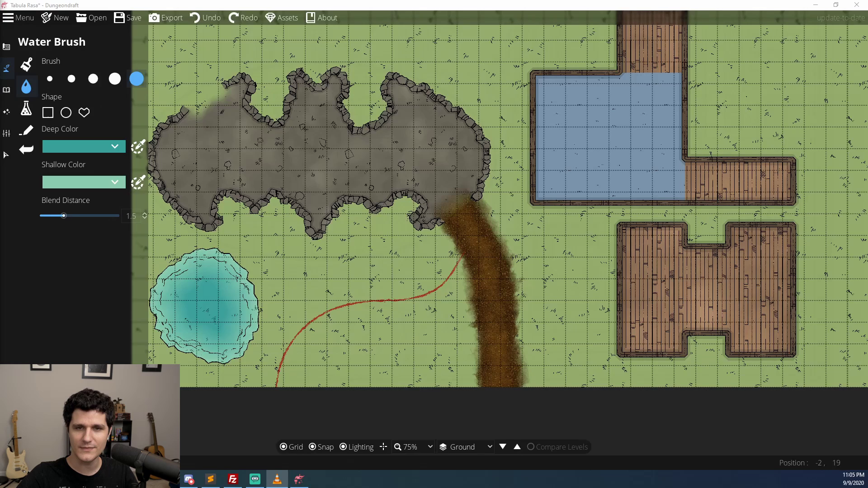
# Step: Paint a fire pool mid-map with yellow deep and red shallow water colours
pyautogui.click(96, 147)
pyautogui.click(83, 165)
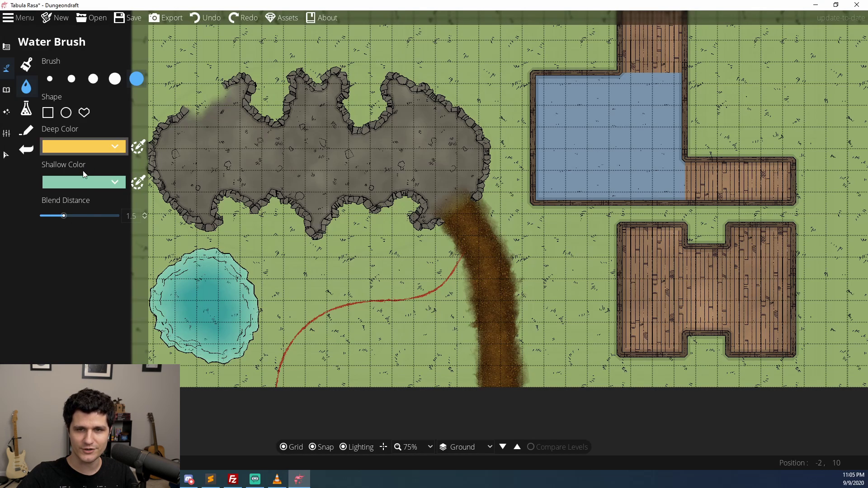
pyautogui.click(84, 181)
pyautogui.click(81, 200)
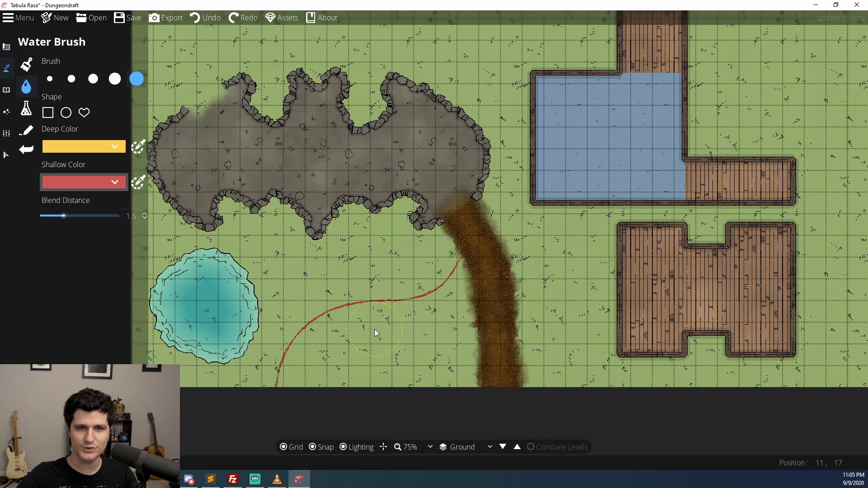
pyautogui.moveTo(374, 329)
pyautogui.mouseDown()
pyautogui.moveTo(394, 310)
pyautogui.moveTo(416, 344)
pyautogui.mouseUp()
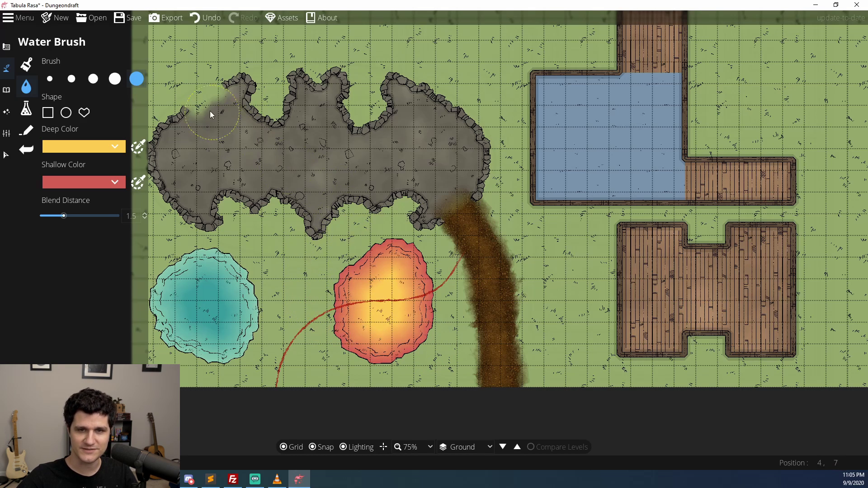
# Step: Switch to light green deep and cyan shallow water and paint over both ponds to merge them
pyautogui.click(79, 143)
pyautogui.click(64, 169)
pyautogui.click(85, 182)
pyautogui.click(97, 199)
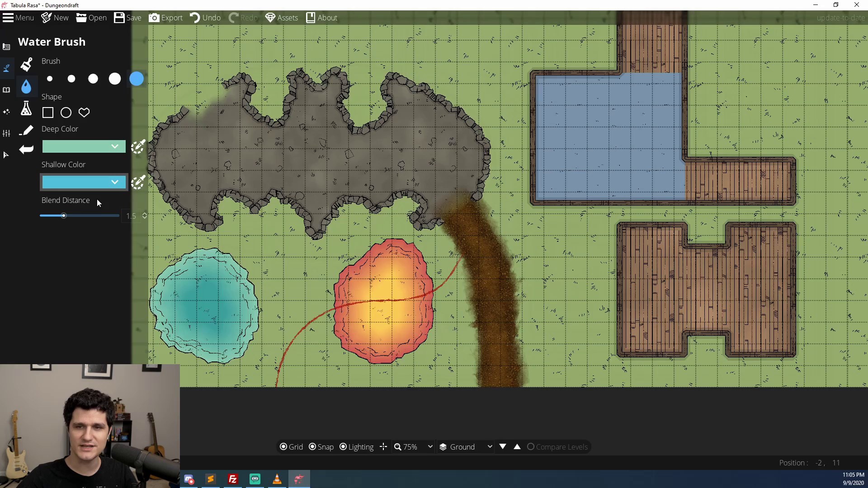
pyautogui.moveTo(278, 253); pyautogui.dragTo(302, 295)
pyautogui.moveTo(273, 318); pyautogui.dragTo(253, 293)
pyautogui.moveTo(319, 294); pyautogui.dragTo(344, 305)
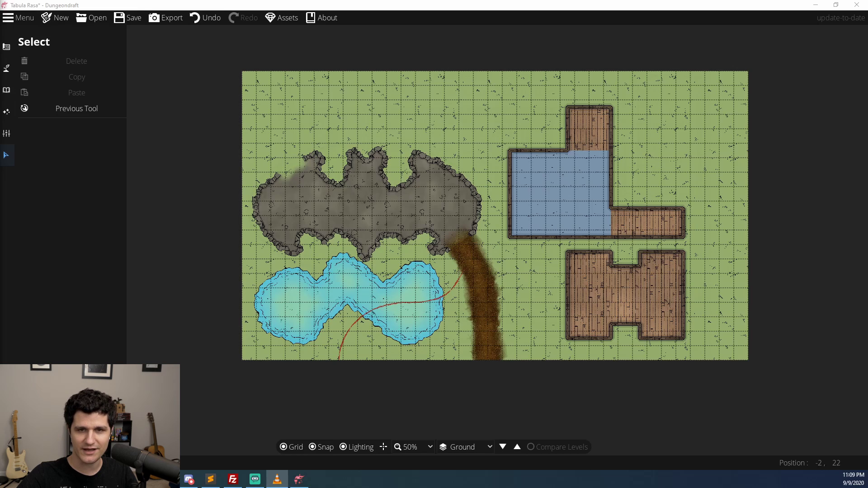
# Step: Drag the my-perfect-asset photo from the Downloads folder onto the map
pyautogui.hotkey('alt', 'Tab')
pyautogui.moveTo(389, 142); pyautogui.dragTo(126, 125)
pyautogui.moveTo(48, 219); pyautogui.dragTo(502, 287)
pyautogui.click(497, 264)
pyautogui.click(150, 167)
# Step: Put the image on the 700: Above Walls layer and size it over the lower-left pond
pyautogui.click(483, 292)
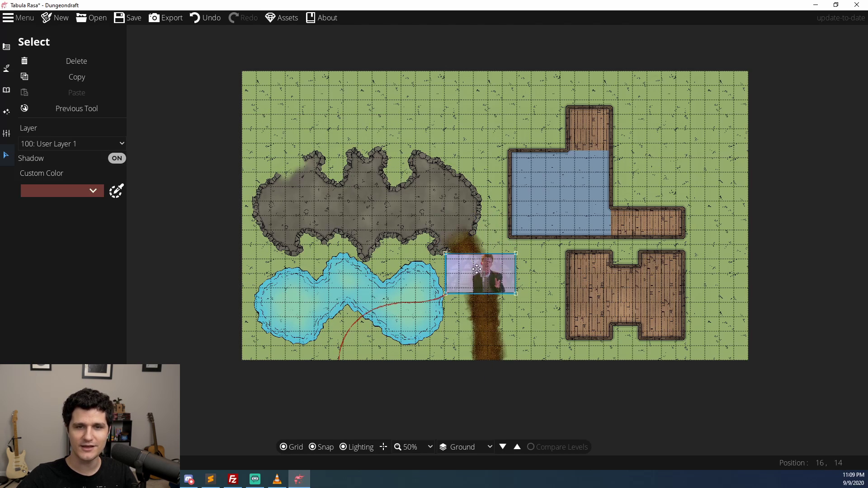
pyautogui.click(80, 145)
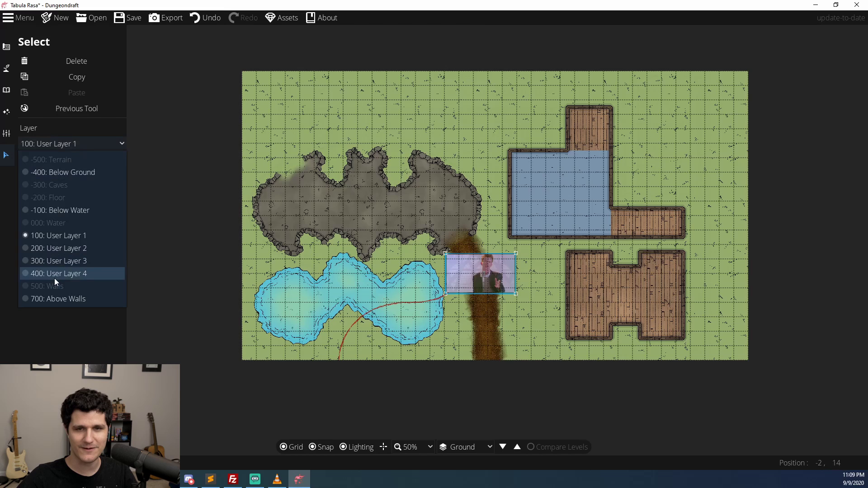
pyautogui.click(55, 296)
pyautogui.moveTo(518, 254); pyautogui.dragTo(768, 110)
pyautogui.moveTo(648, 206); pyautogui.dragTo(450, 267)
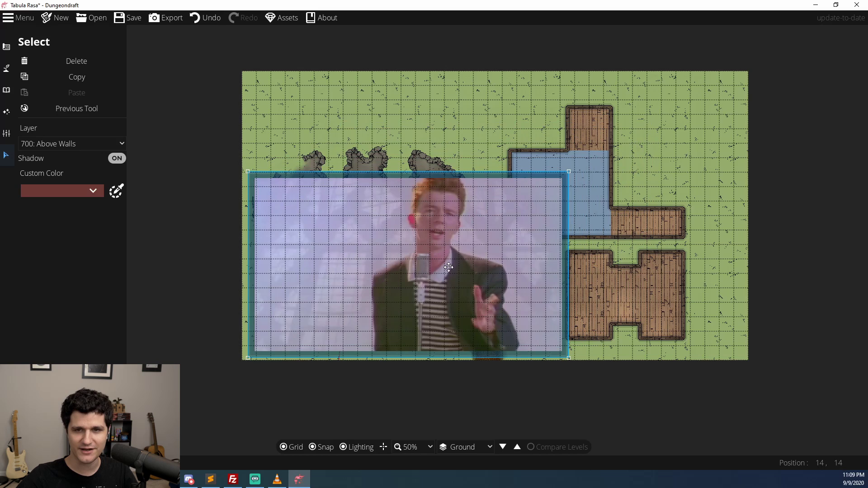
pyautogui.moveTo(570, 171); pyautogui.dragTo(462, 233)
# Step: Turn off the embedded image's shadow and bring up the Export Options
pyautogui.click(521, 253)
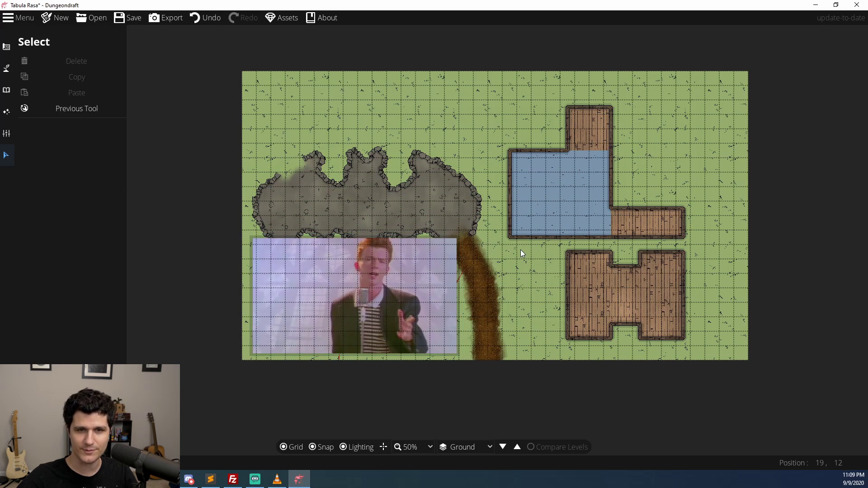
pyautogui.click(436, 278)
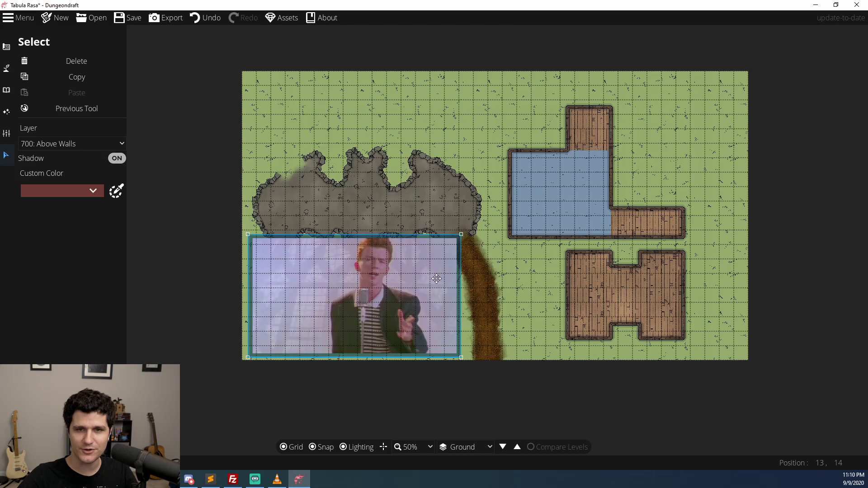
pyautogui.click(117, 158)
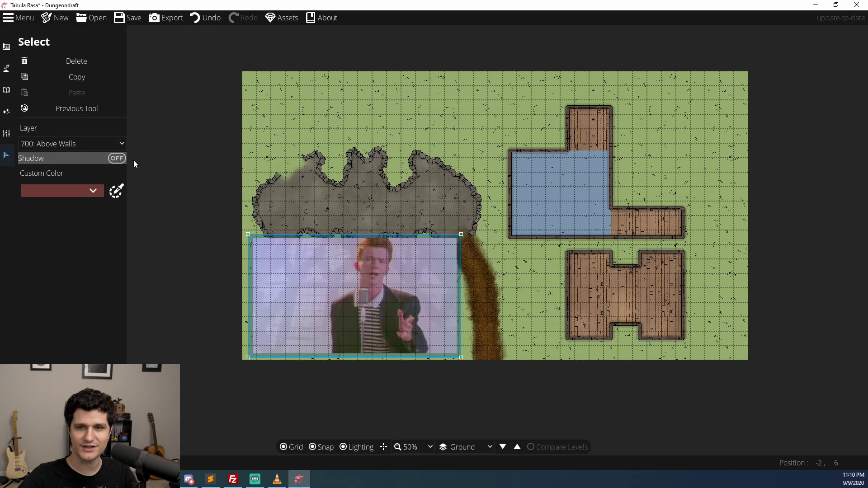
pyautogui.click(365, 182)
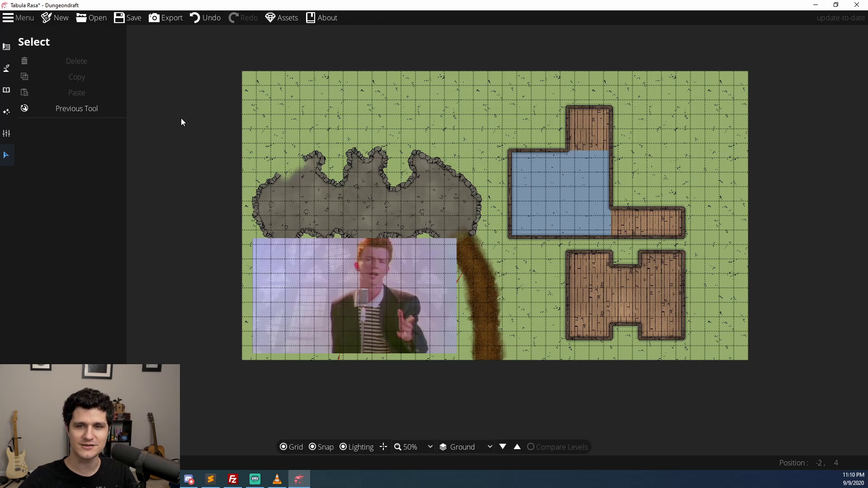
pyautogui.click(164, 19)
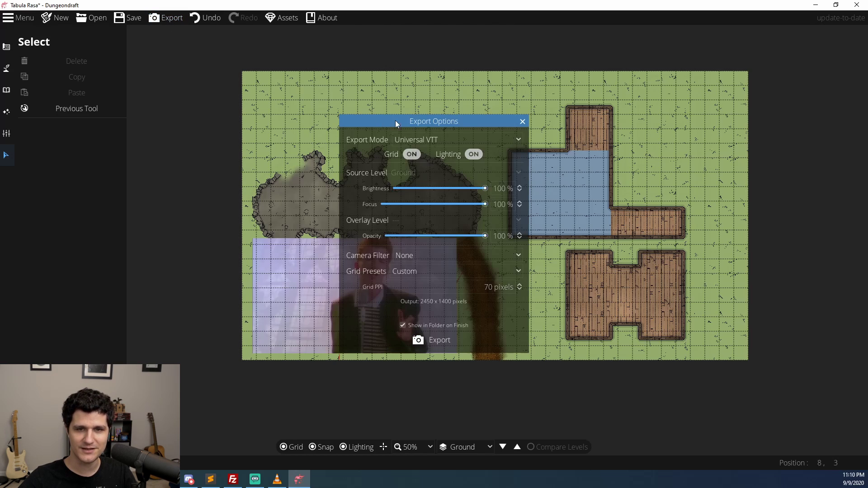
# Step: Set the export format to Universal VTT after briefly trying PNG
pyautogui.click(465, 141)
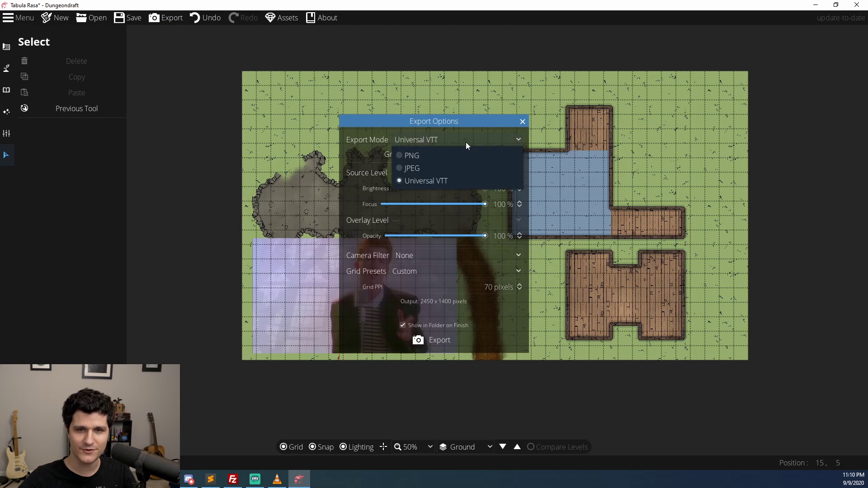
pyautogui.click(428, 156)
pyautogui.click(432, 142)
pyautogui.click(420, 180)
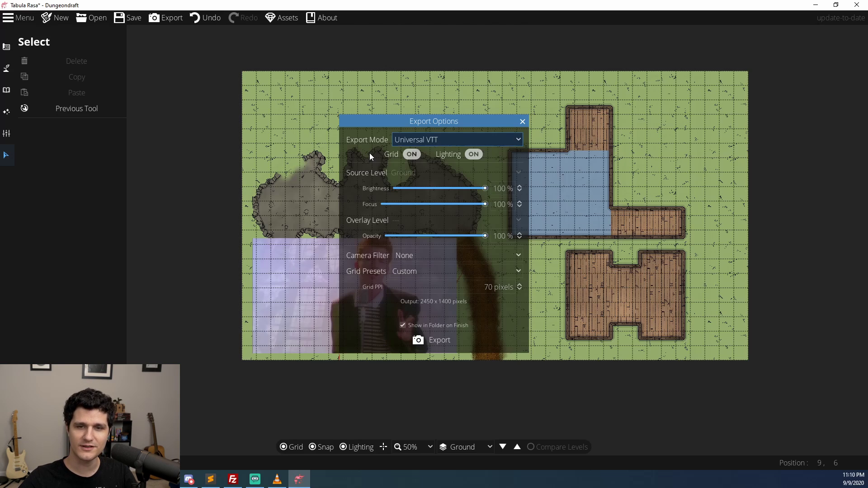
# Step: Keep the export grid on, test 0% brightness, and close Export Options
pyautogui.click(406, 154)
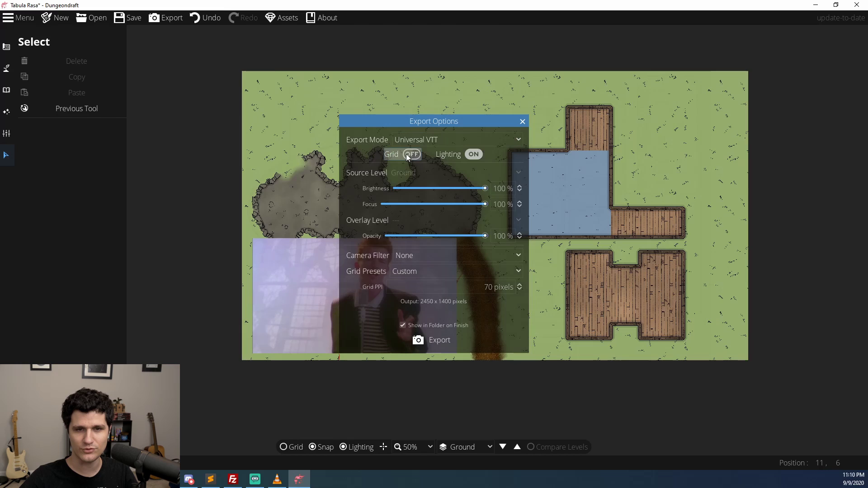
pyautogui.click(406, 154)
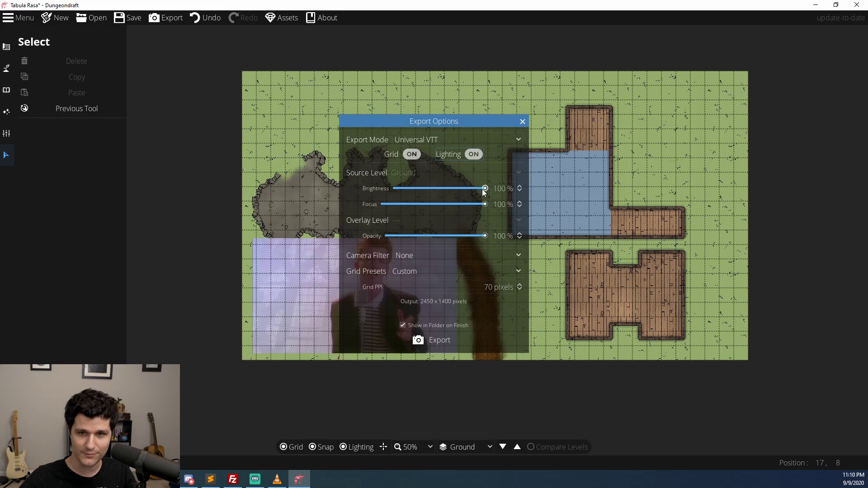
pyautogui.moveTo(484, 189); pyautogui.dragTo(517, 238)
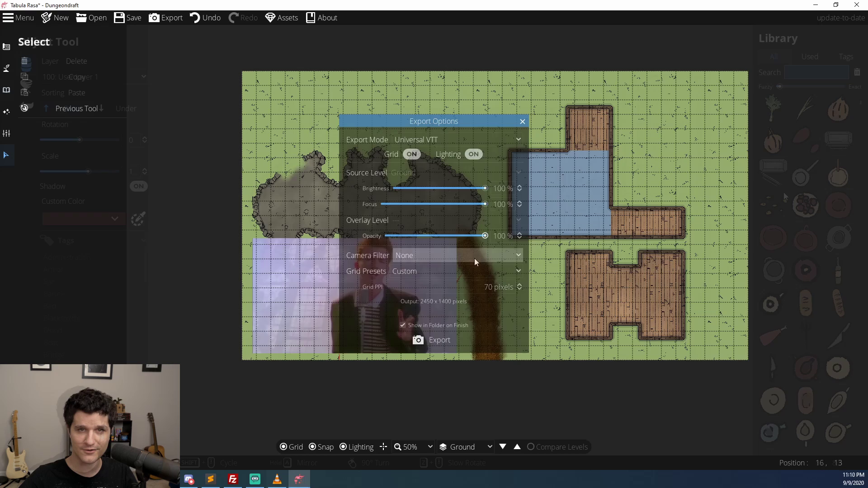
pyautogui.click(771, 171)
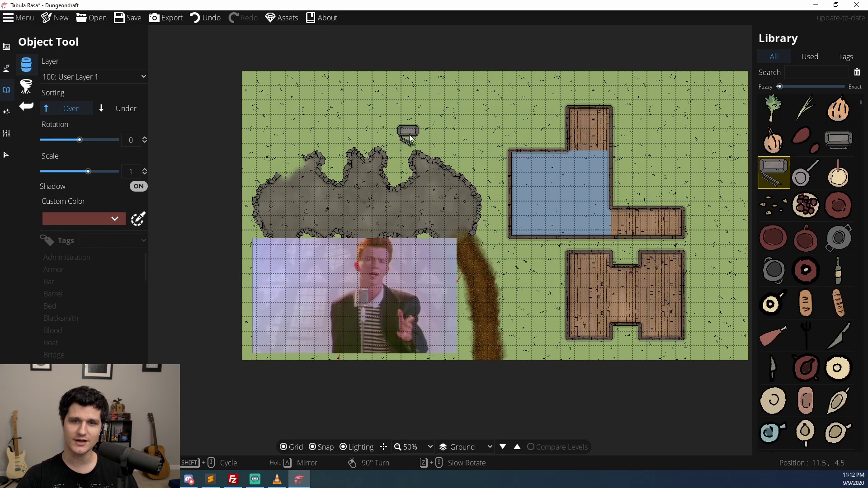
# Step: Place a pan on the grass right of the flooded room, then reselect Oven 02
pyautogui.click(808, 181)
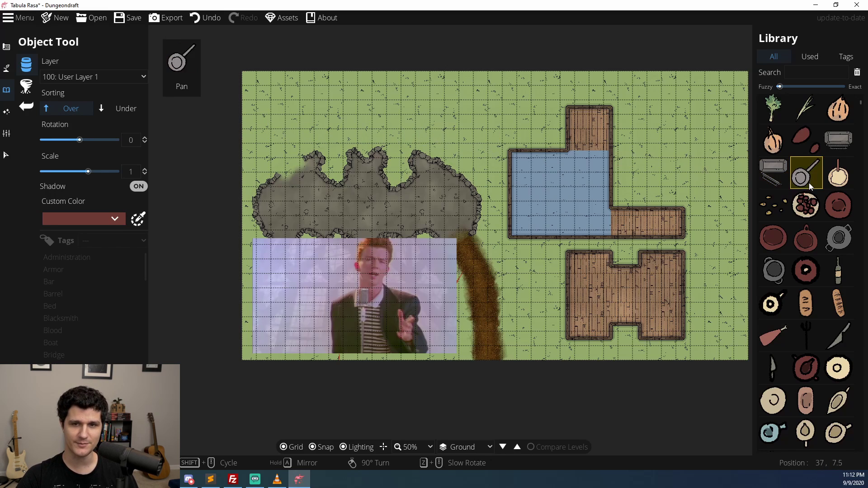
pyautogui.click(670, 165)
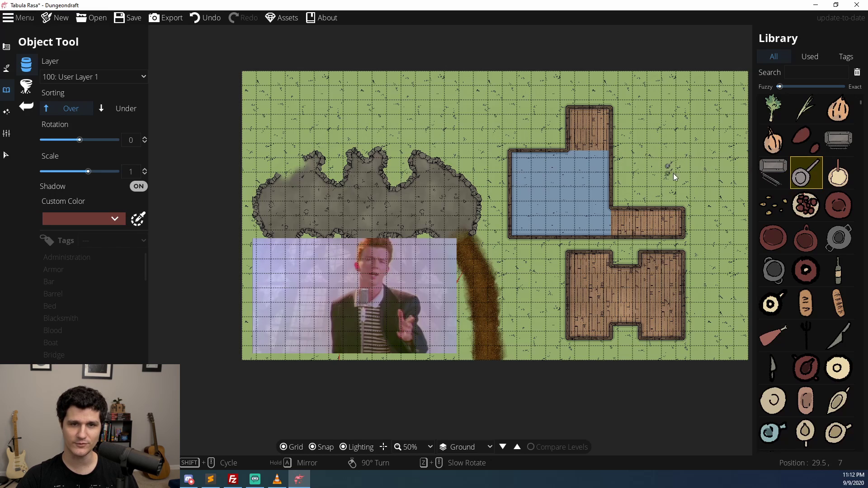
pyautogui.click(775, 171)
pyautogui.click(27, 86)
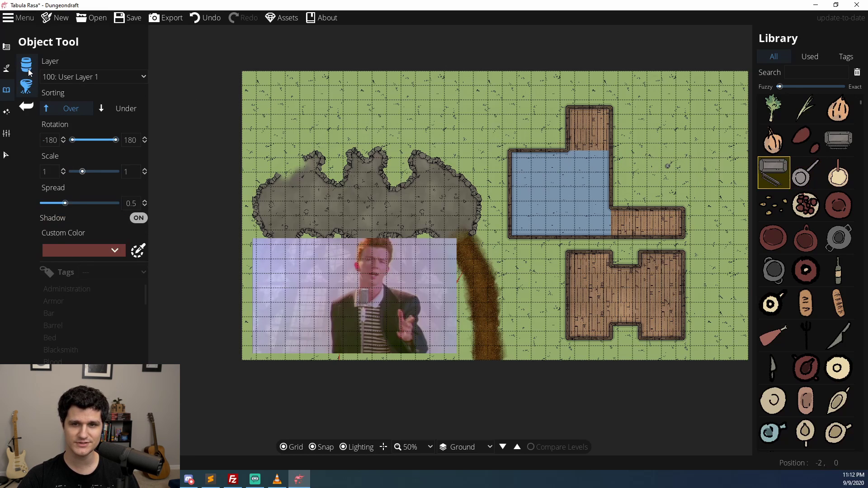
pyautogui.click(28, 68)
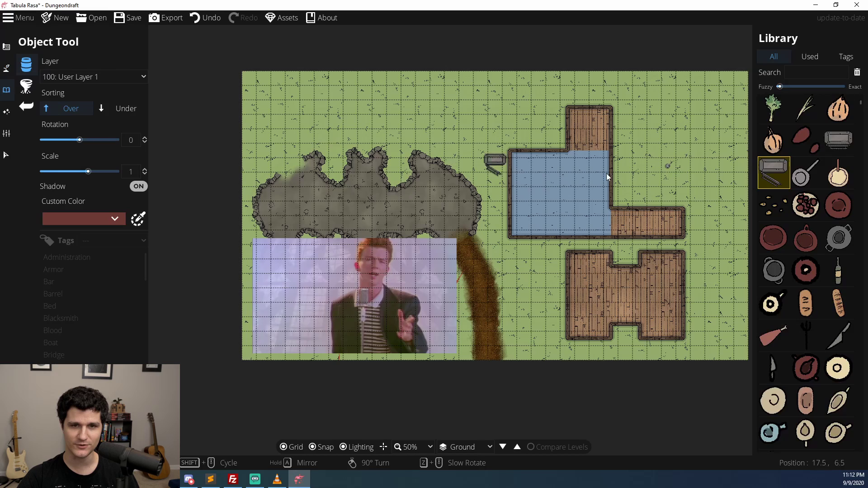
# Step: Try yellow, mauve and blue-grey object tints, then reset the tint to brownish red
pyautogui.click(100, 221)
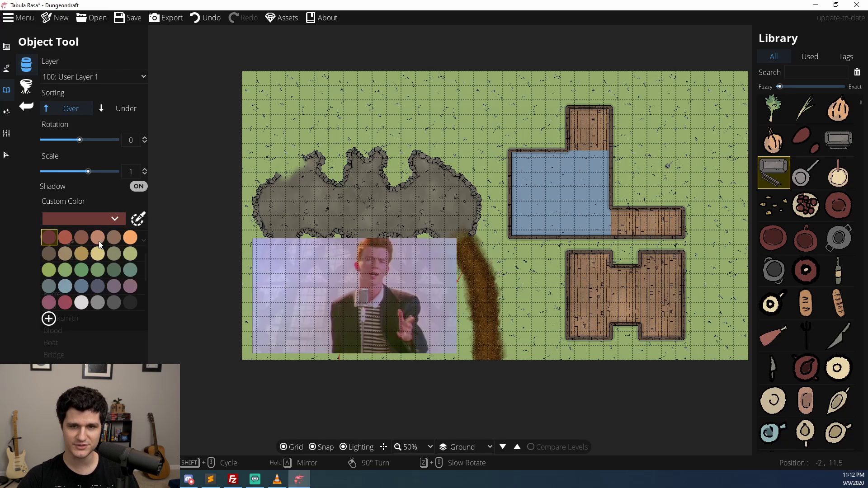
pyautogui.click(93, 251)
pyautogui.click(93, 219)
pyautogui.click(114, 287)
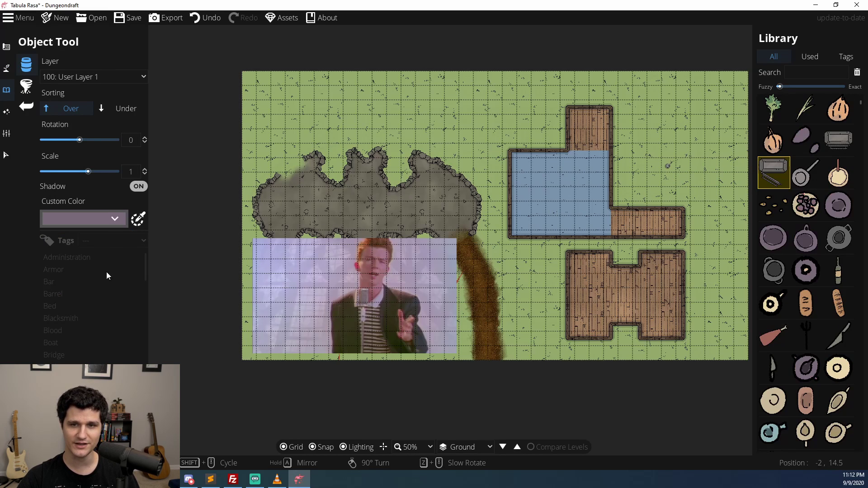
pyautogui.click(83, 219)
pyautogui.click(67, 288)
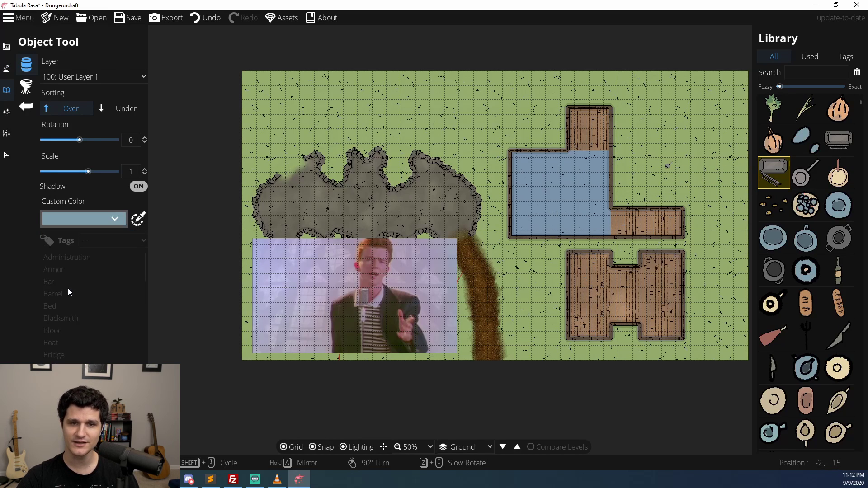
pyautogui.click(94, 224)
pyautogui.click(114, 237)
pyautogui.click(23, 88)
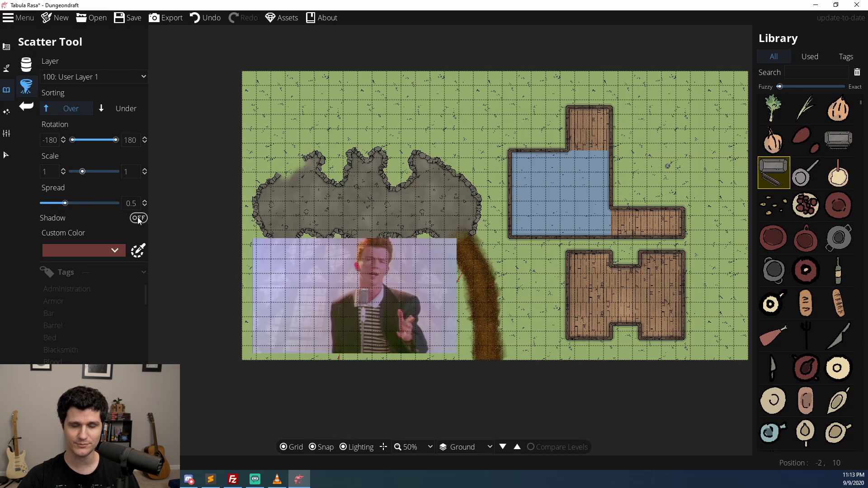
# Step: Scatter a range of ten red-tinted kitchen items above the bat cave
pyautogui.moveTo(780, 182)
pyautogui.keyDown('shift'); pyautogui.click(818, 280); pyautogui.keyUp('shift')
pyautogui.click(415, 135)
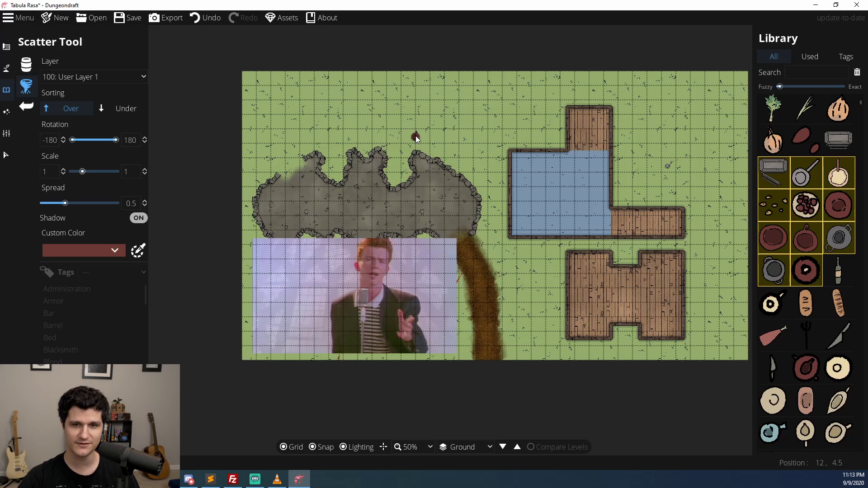
pyautogui.click(494, 115)
pyautogui.click(502, 135)
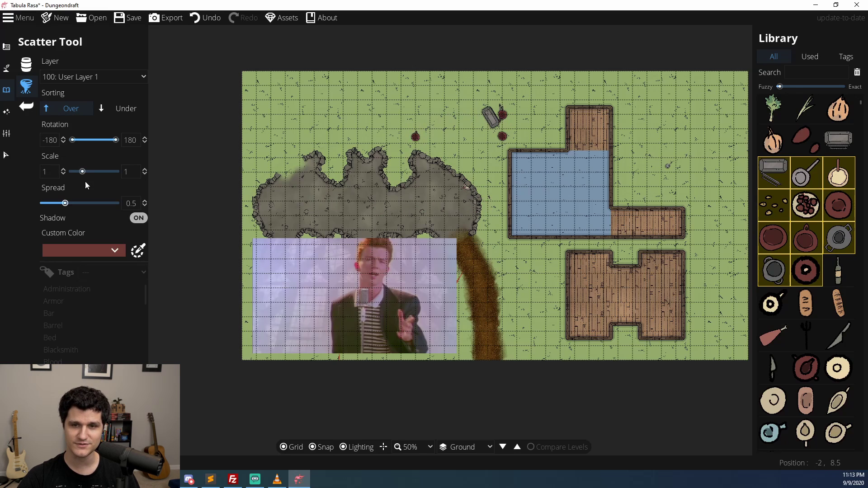
# Step: Switch to the Wall Tool and open Preferences from the menu
pyautogui.click(7, 68)
pyautogui.click(7, 47)
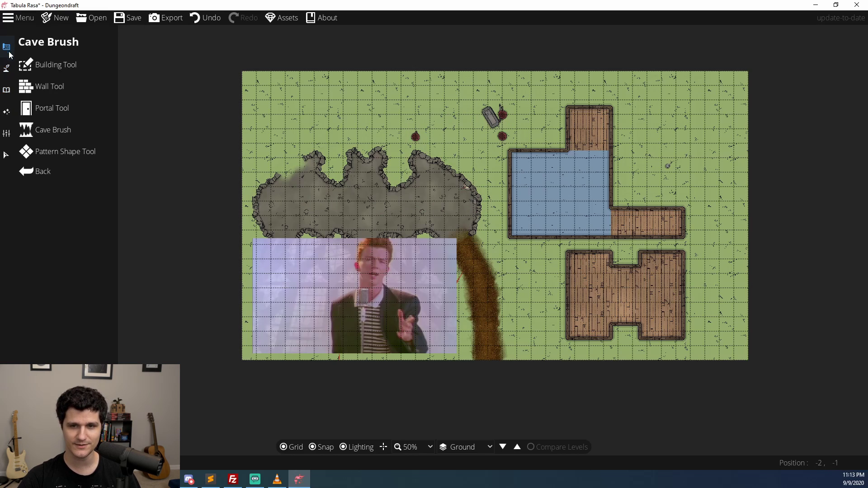
pyautogui.click(38, 84)
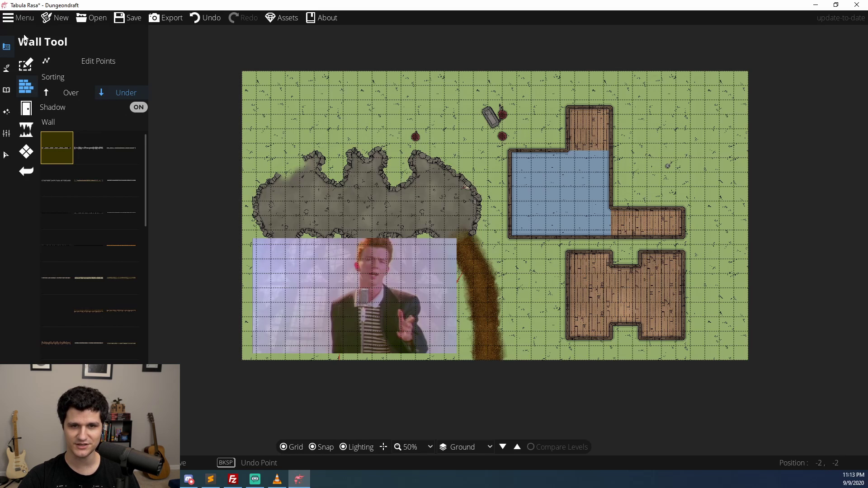
pyautogui.click(15, 20)
pyautogui.click(26, 72)
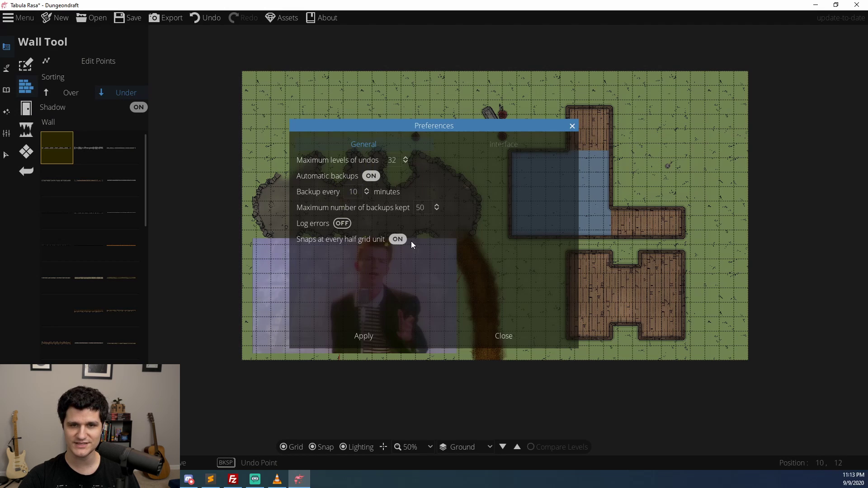
# Step: Dismiss Preferences, cancel a New Map attempt after discarding, and return to the Object Tool
pyautogui.press('Escape')
pyautogui.click(62, 19)
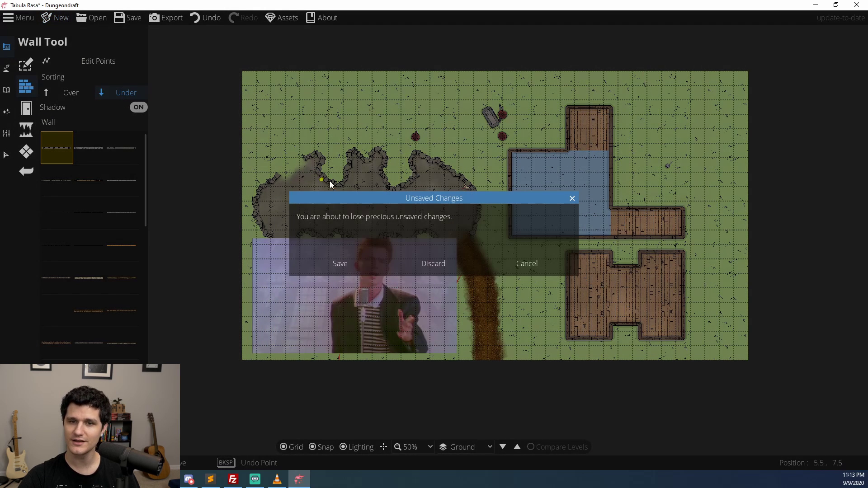
pyautogui.click(427, 262)
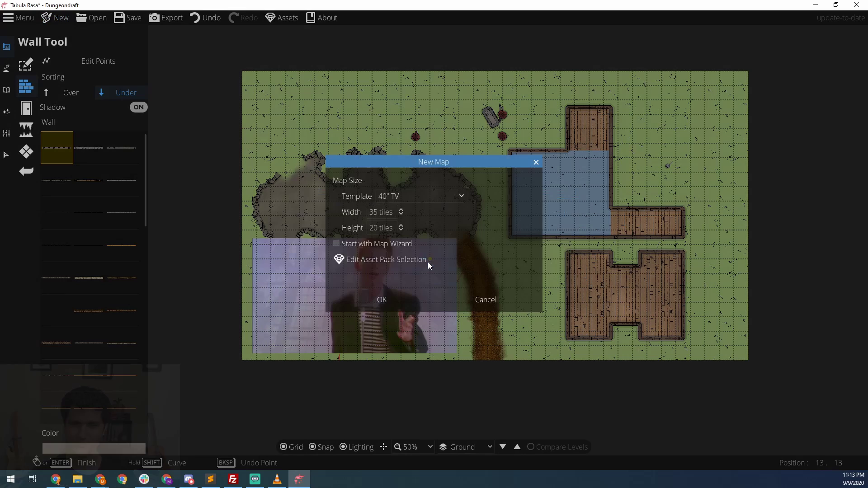
pyautogui.click(479, 298)
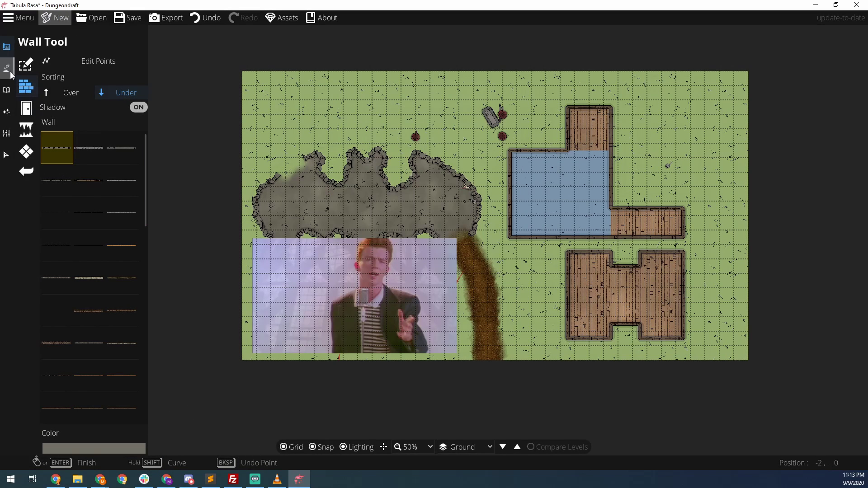
pyautogui.click(45, 68)
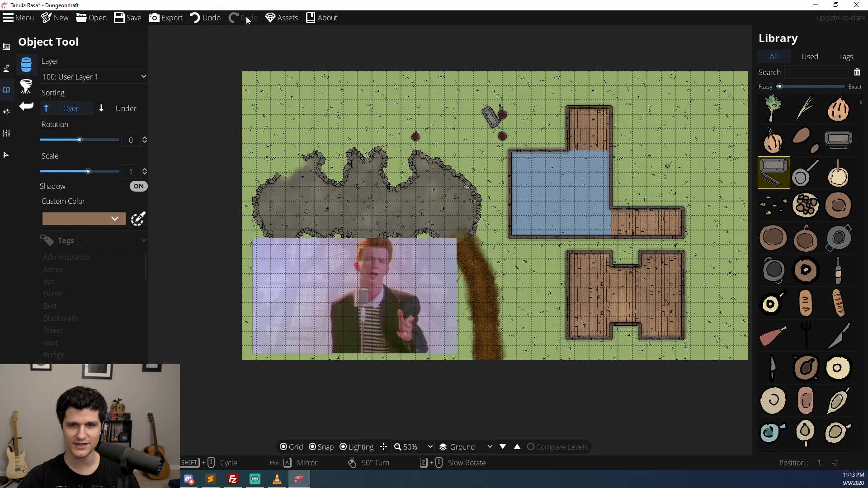
# Step: Preview export grid, Universal VTT mode, brightness and focus settings, then close without exporting
pyautogui.click(171, 17)
pyautogui.click(412, 154)
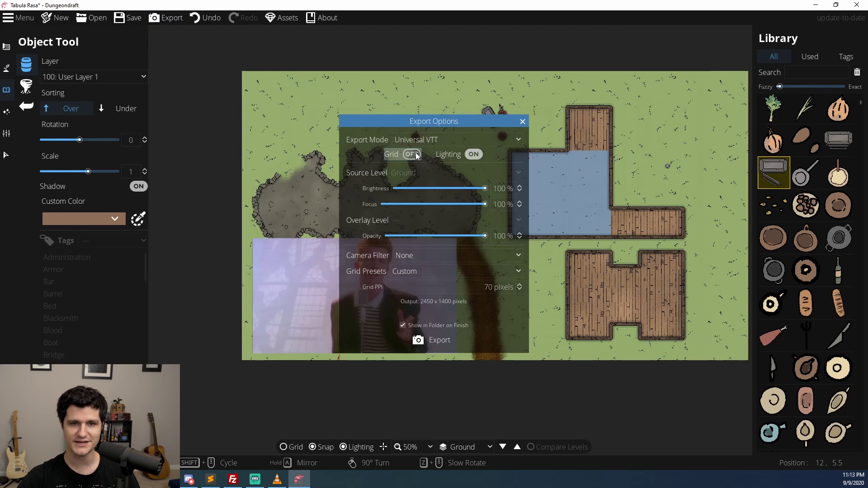
pyautogui.click(415, 155)
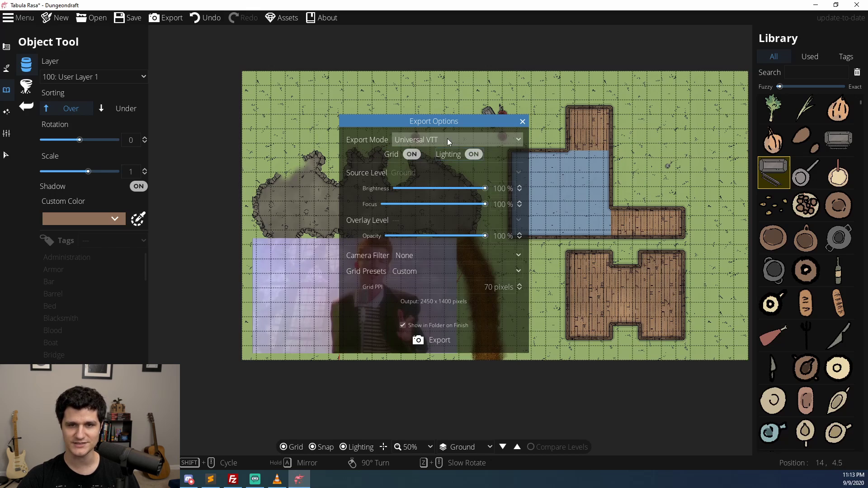
pyautogui.click(447, 138)
pyautogui.click(431, 137)
pyautogui.moveTo(466, 189)
pyautogui.mouseDown()
pyautogui.moveTo(446, 188)
pyautogui.moveTo(470, 190)
pyautogui.mouseUp()
pyautogui.moveTo(487, 202)
pyautogui.mouseDown()
pyautogui.moveTo(452, 202)
pyautogui.moveTo(500, 203)
pyautogui.mouseUp()
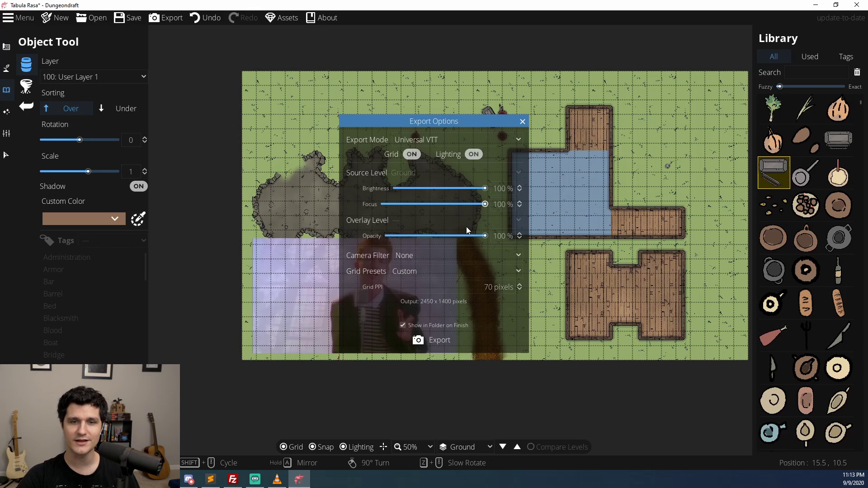
pyautogui.click(523, 122)
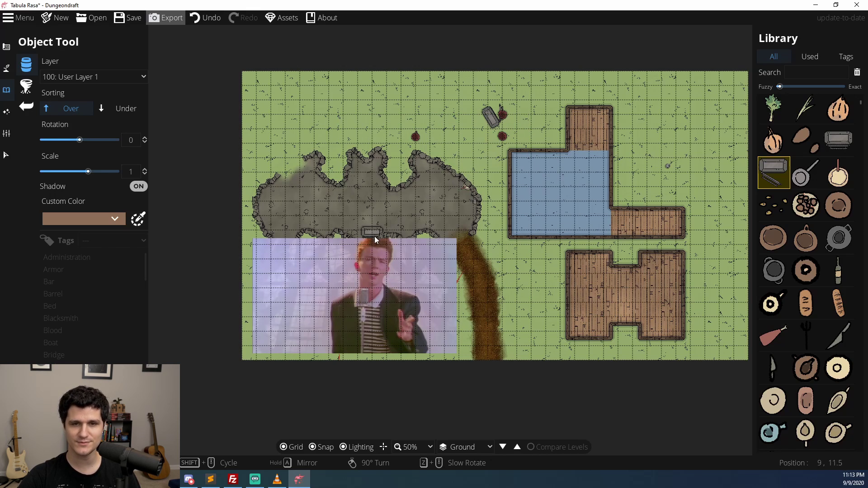
# Step: Zoom and pan the map view up and to the right
pyautogui.scroll(-2, 368, 259)
pyautogui.scroll(1, 368, 259)
pyautogui.scroll(1, 367, 259)
pyautogui.moveTo(368, 258); pyautogui.dragTo(446, 161)
pyautogui.scroll(1, 449, 167)
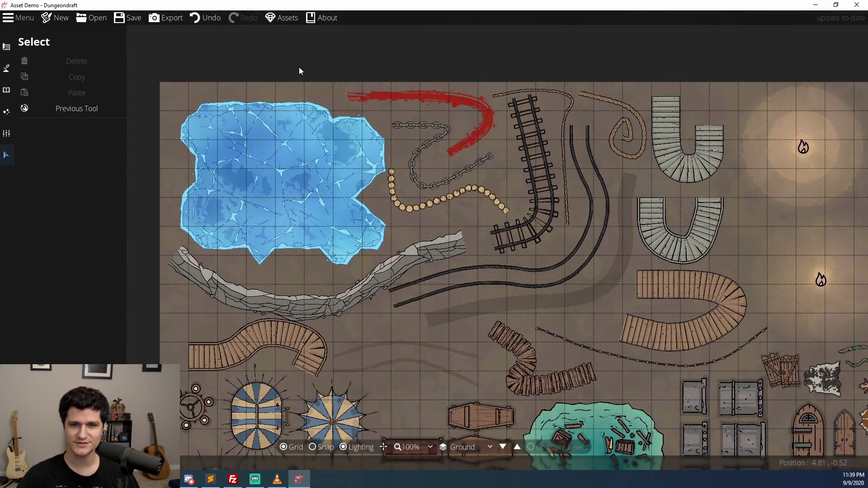
pyautogui.scroll(1, 299, 71)
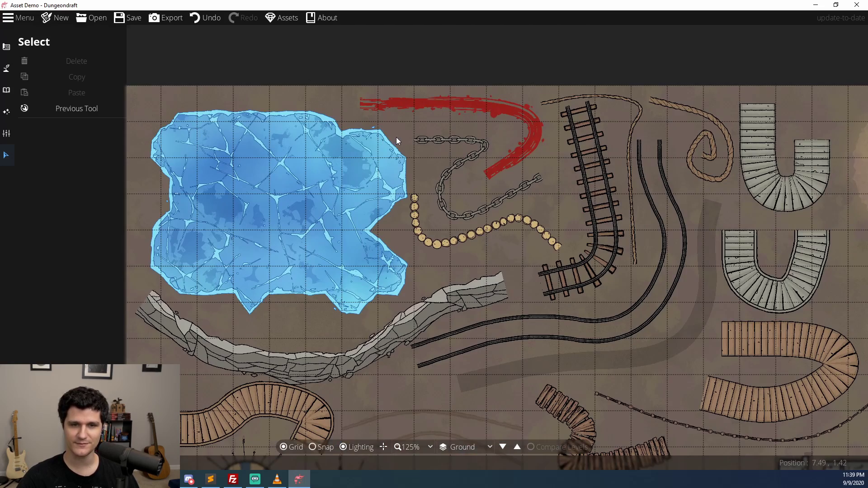
pyautogui.moveTo(396, 137); pyautogui.dragTo(405, 115)
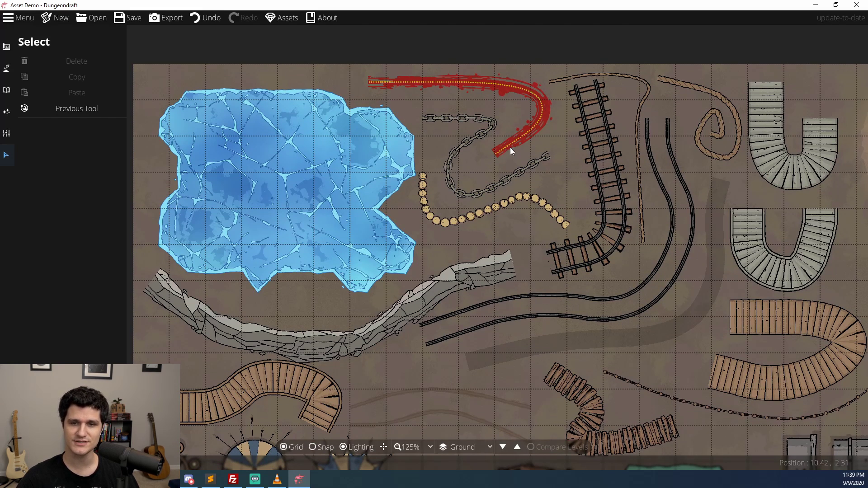
pyautogui.scroll(-1, 515, 147)
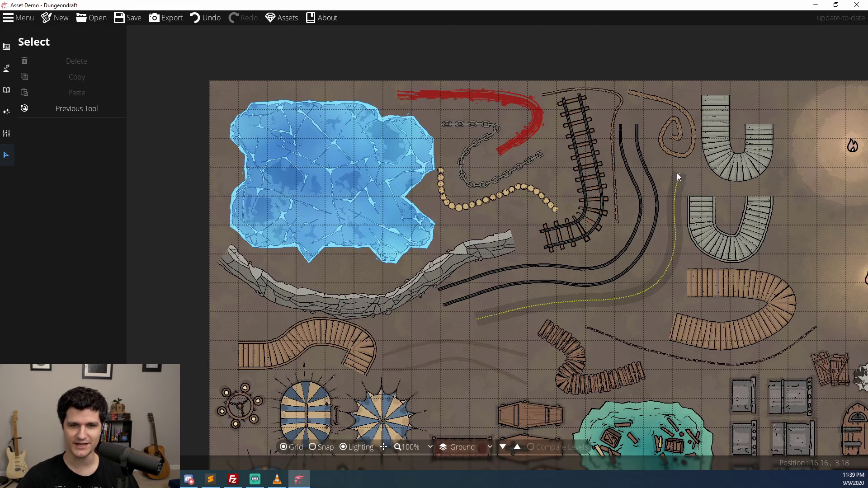
pyautogui.moveTo(804, 185); pyautogui.dragTo(690, 188)
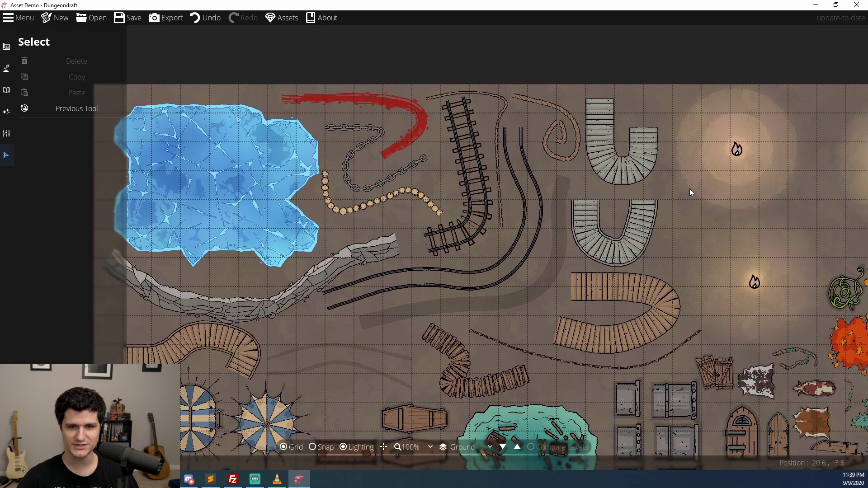
pyautogui.moveTo(799, 217); pyautogui.dragTo(592, 82)
pyautogui.moveTo(460, 167); pyautogui.dragTo(674, 113)
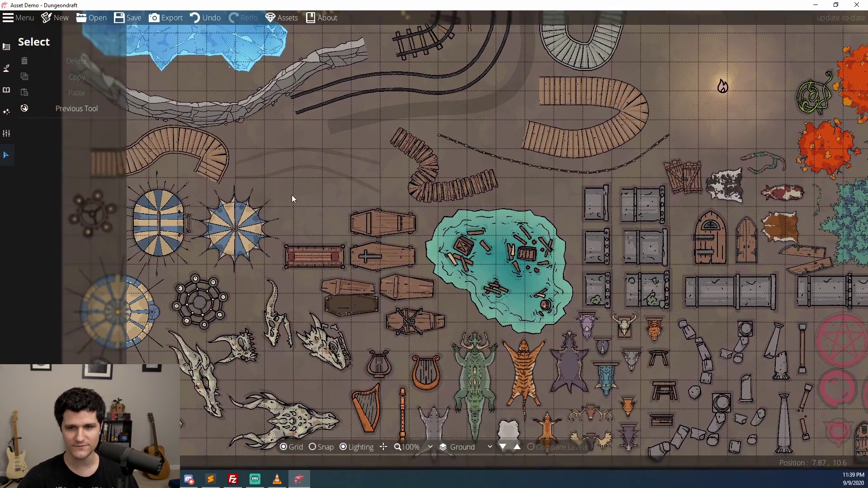
pyautogui.moveTo(291, 195); pyautogui.dragTo(389, 143)
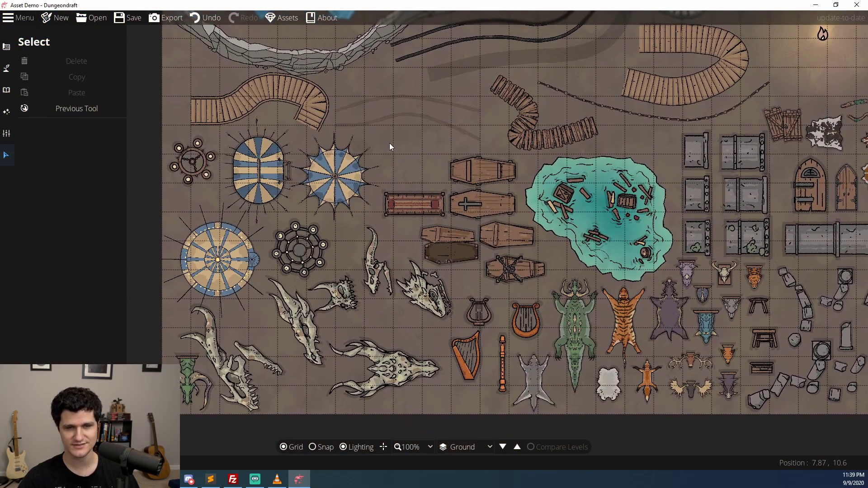
pyautogui.moveTo(563, 268); pyautogui.dragTo(401, 272)
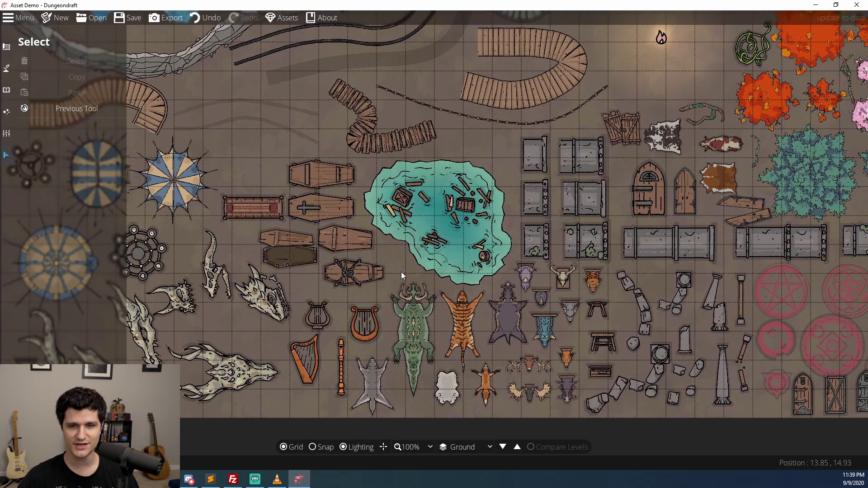
pyautogui.moveTo(652, 278); pyautogui.dragTo(514, 280)
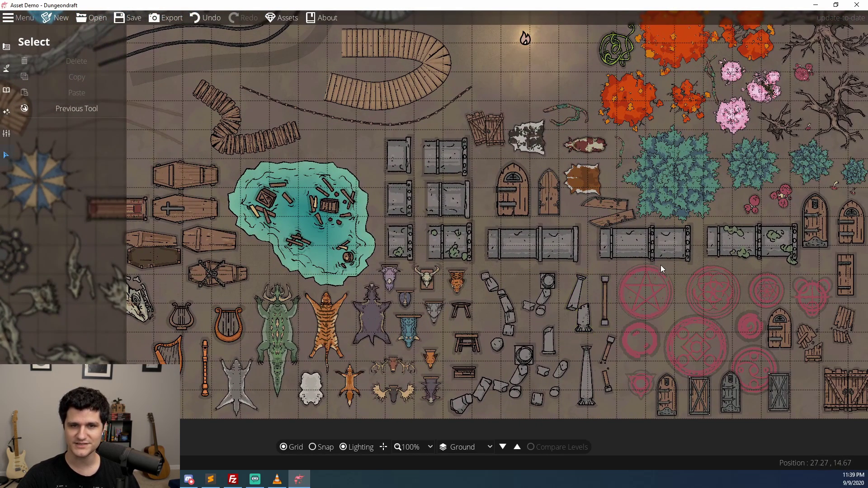
pyautogui.moveTo(673, 264); pyautogui.dragTo(565, 267)
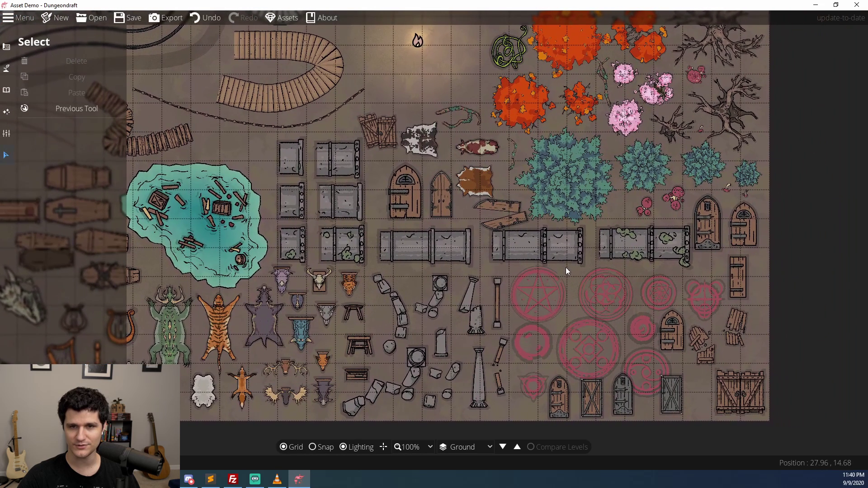
# Step: Tint the pentagram rune pale yellow
pyautogui.click(549, 280)
pyautogui.click(51, 192)
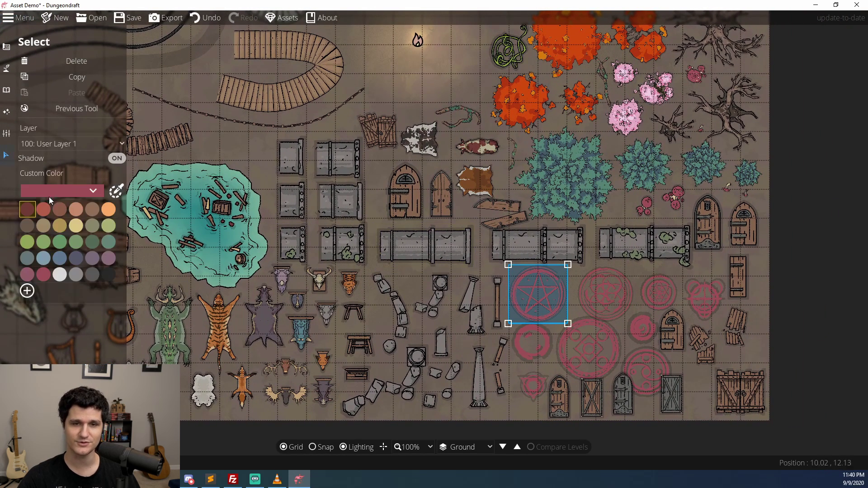
pyautogui.click(76, 226)
pyautogui.press('Escape')
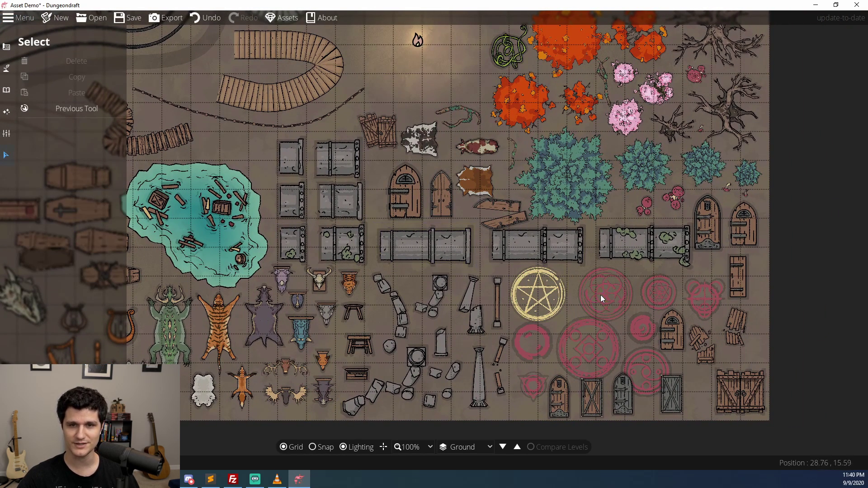
# Step: Tint the neighbouring red rune circle dark green and zoom out to center the whole map
pyautogui.click(603, 289)
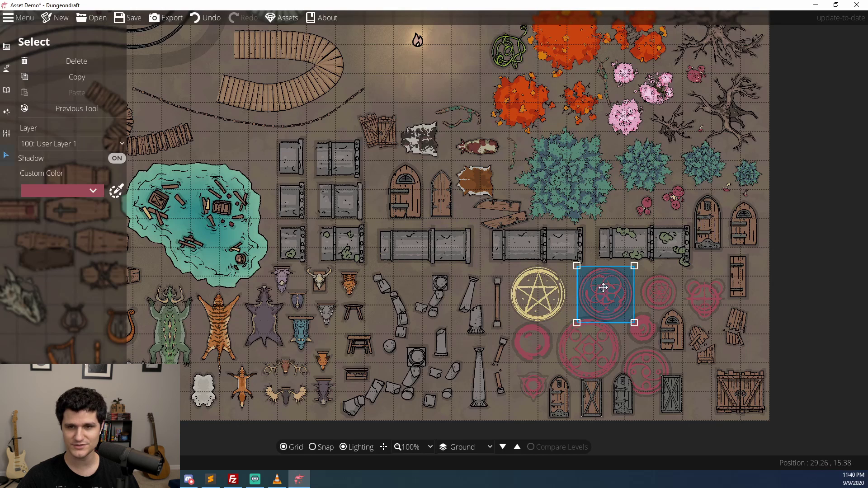
pyautogui.click(66, 190)
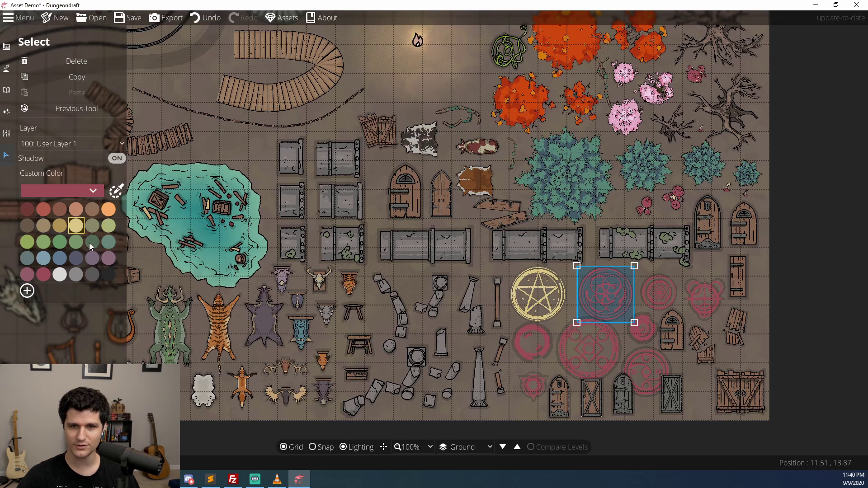
pyautogui.click(88, 243)
pyautogui.click(753, 306)
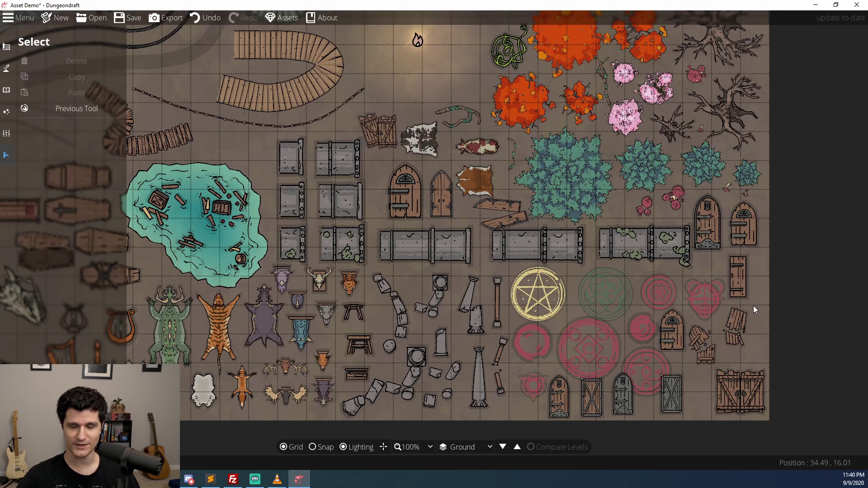
pyautogui.scroll(-5, 753, 305)
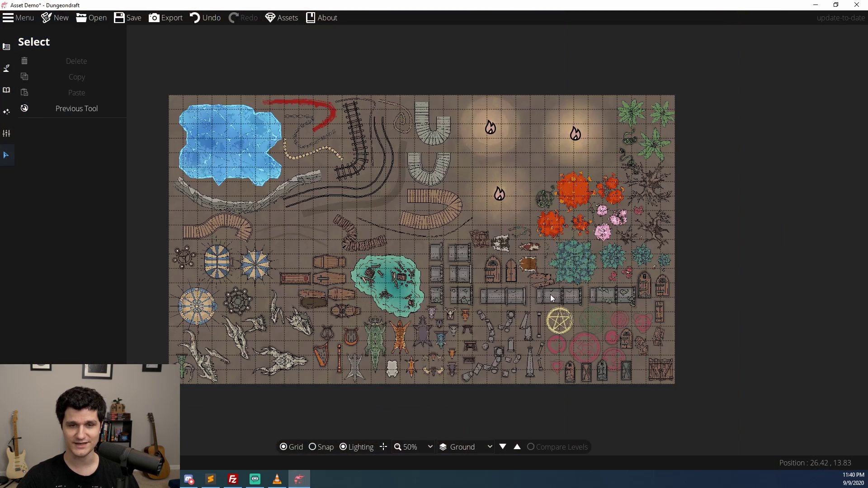
pyautogui.moveTo(473, 254); pyautogui.dragTo(528, 264)
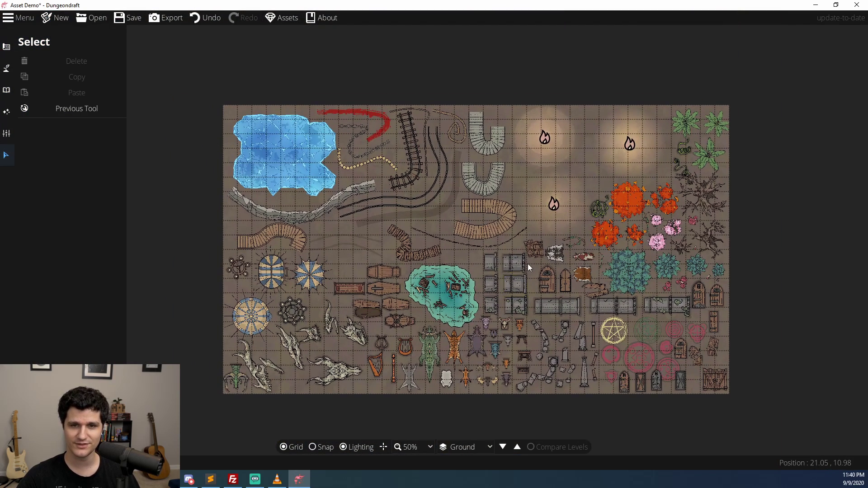